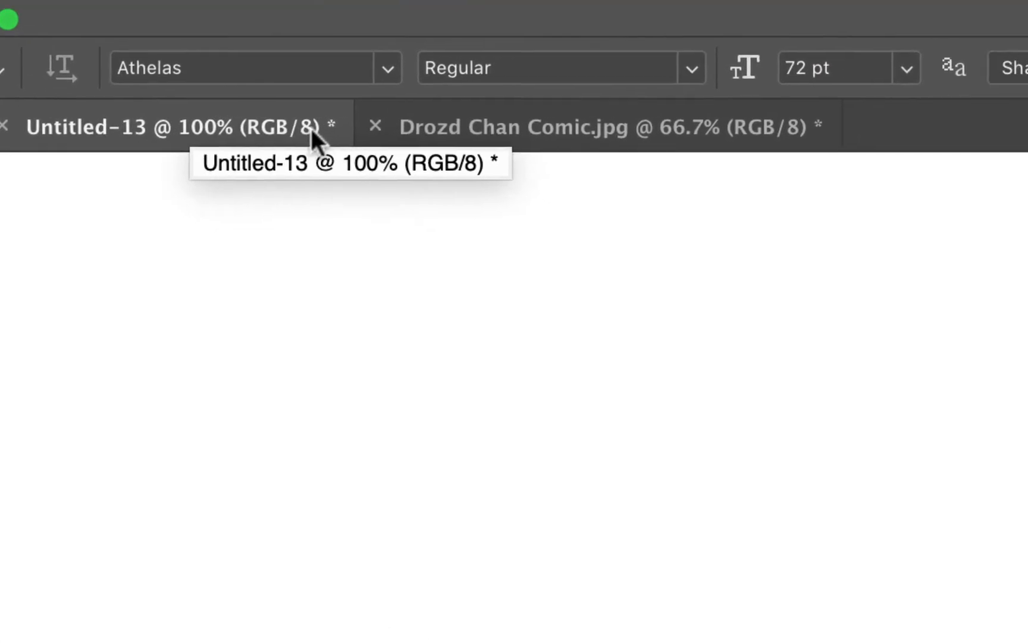
Step: Examine the blank speech bubbles and caption box in the comic document, enlarged to 300%
click(425, 136)
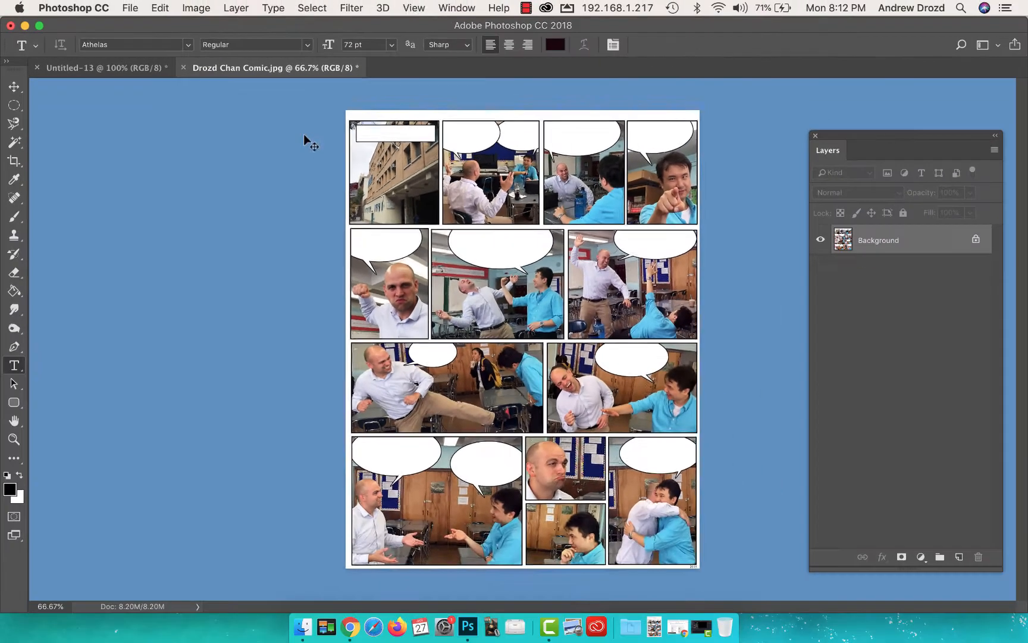
key(super+plus)
key(super+plus)
key(super+plus)
drag(230, 205, 353, 351)
drag(276, 244, 356, 365)
drag(376, 232, 253, 496)
Step: Add the text "Photoshop!" in 72 pt Athelas near the upper left of the blank Untitled-13 canvas
click(138, 68)
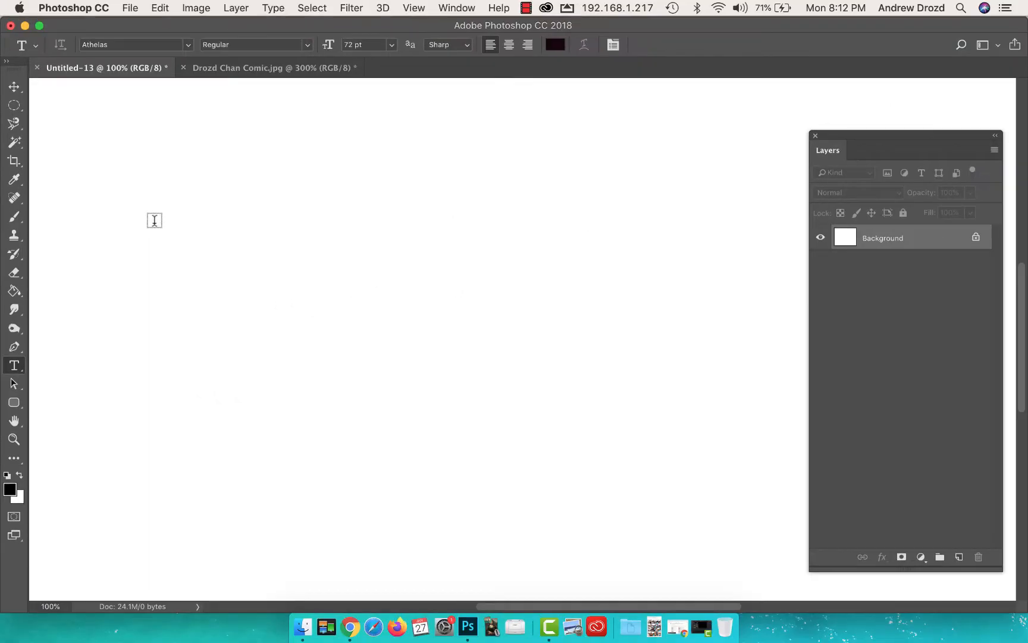
click(162, 208)
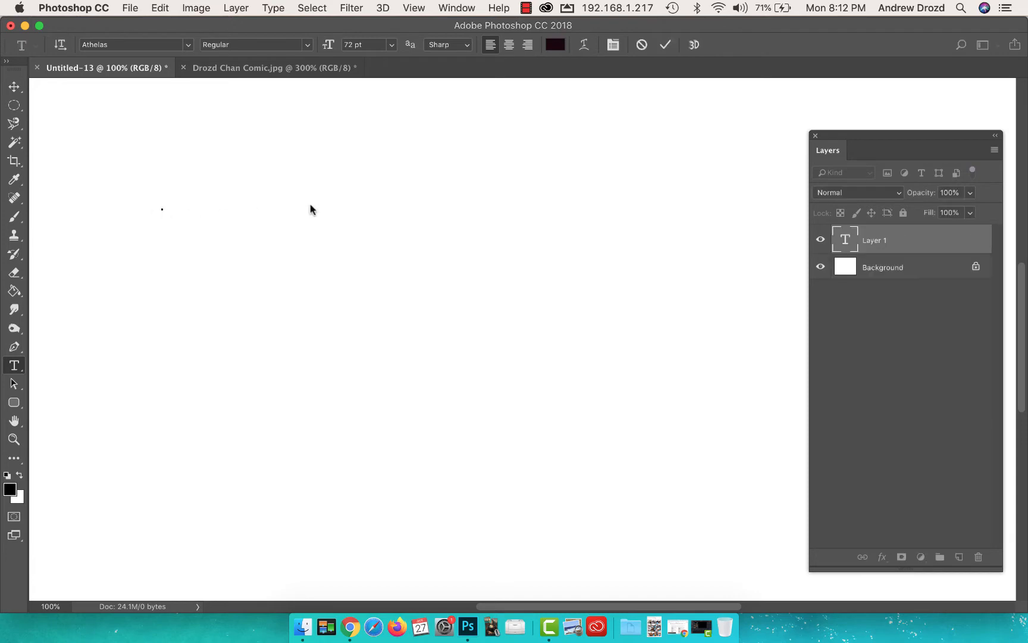
text(Photoshop)
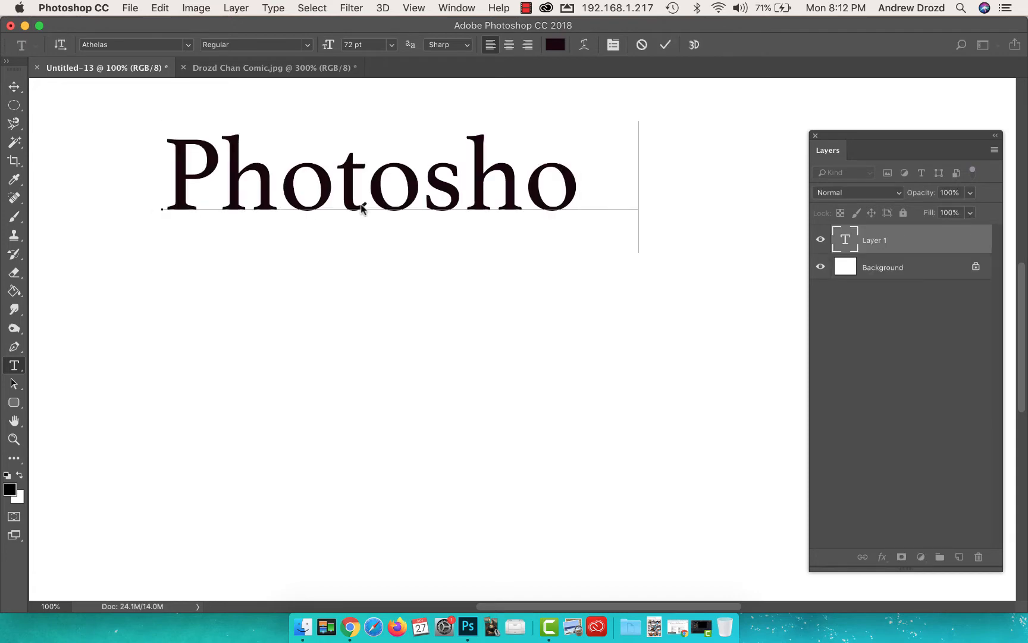
text(!)
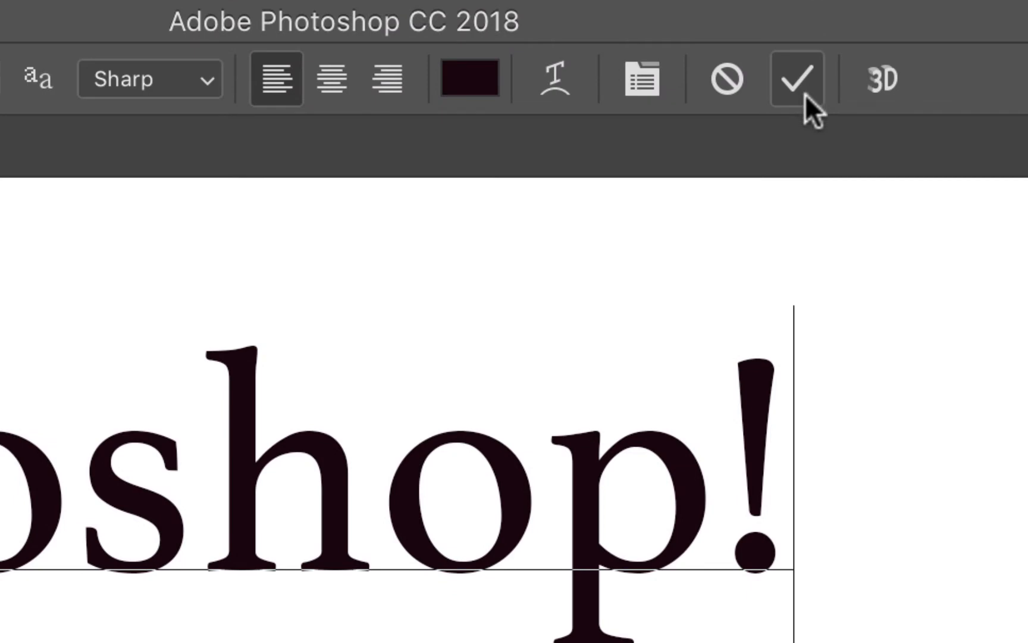
click(805, 97)
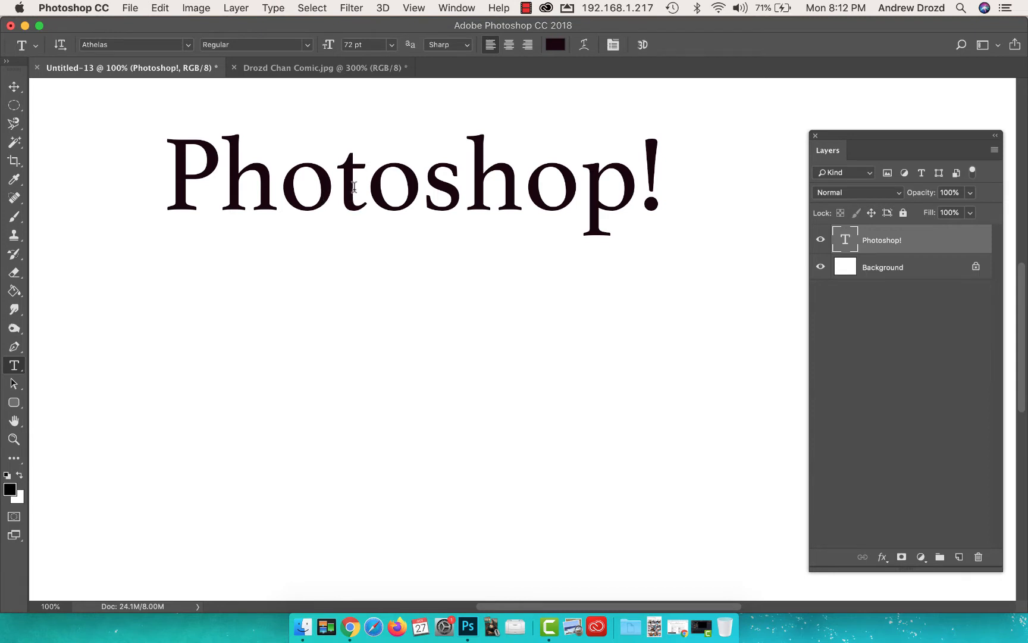
Step: Resize the whole "Photoshop!" text to 222 pt
click(356, 185)
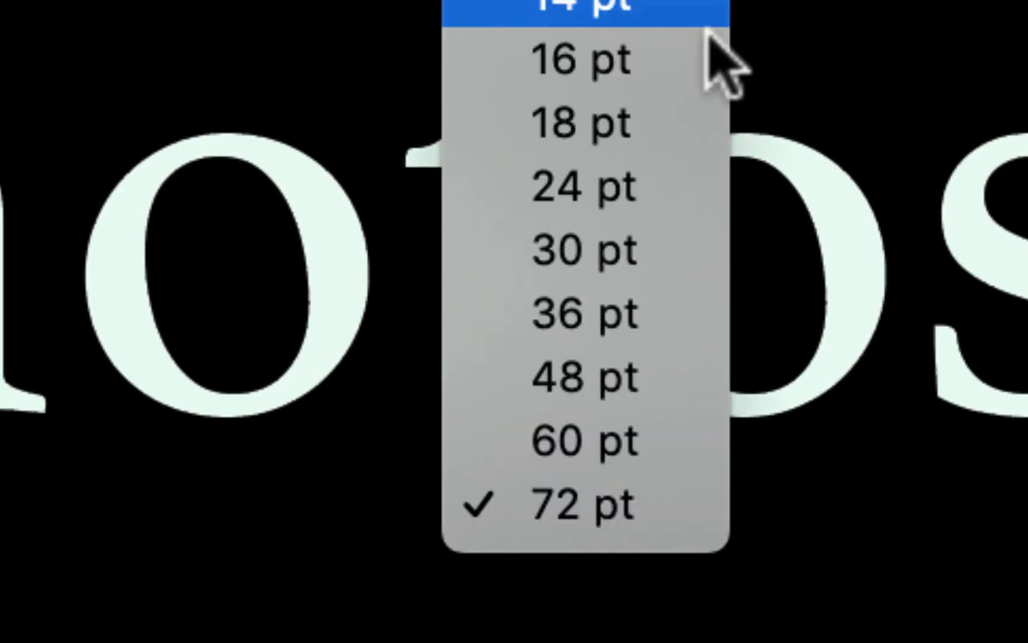
click(664, 199)
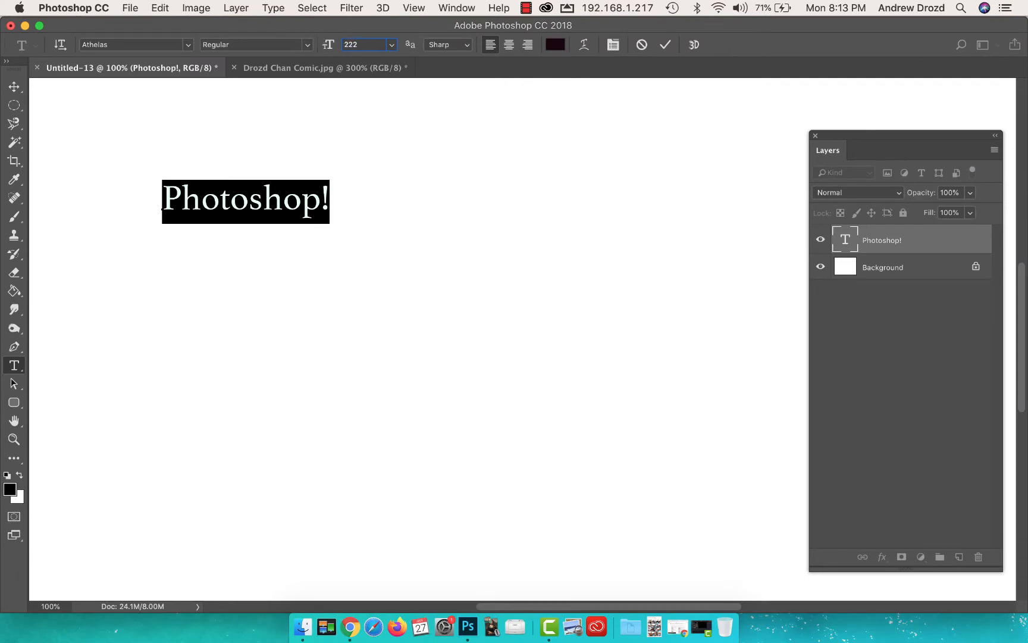
text(222)
key(Return)
click(371, 157)
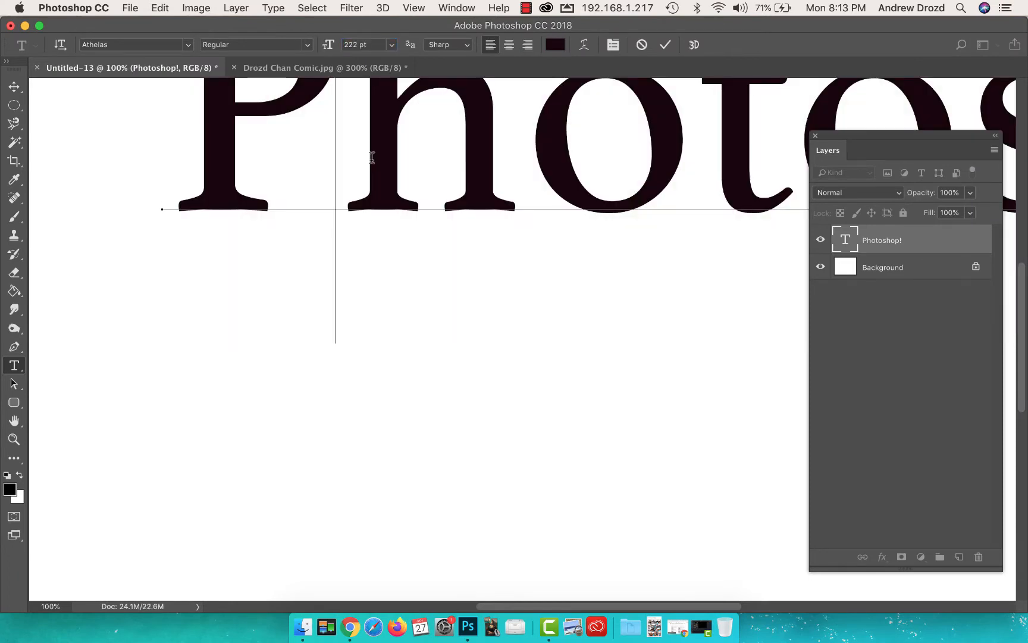
Step: Set the whole "Photoshop!" text to 72 pt and commit the edit
key(super+a)
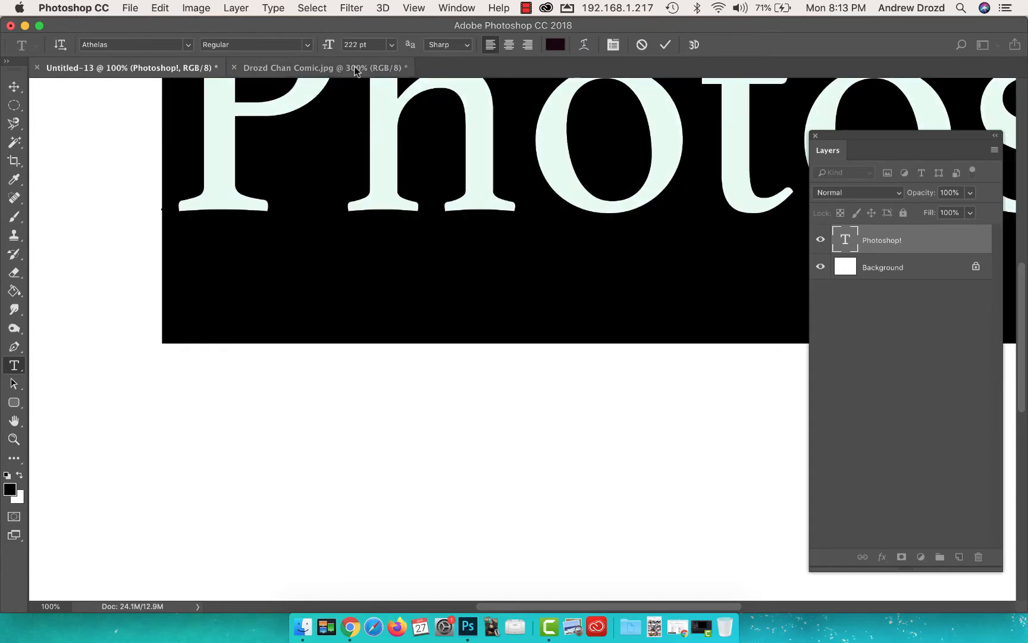
click(391, 45)
click(373, 225)
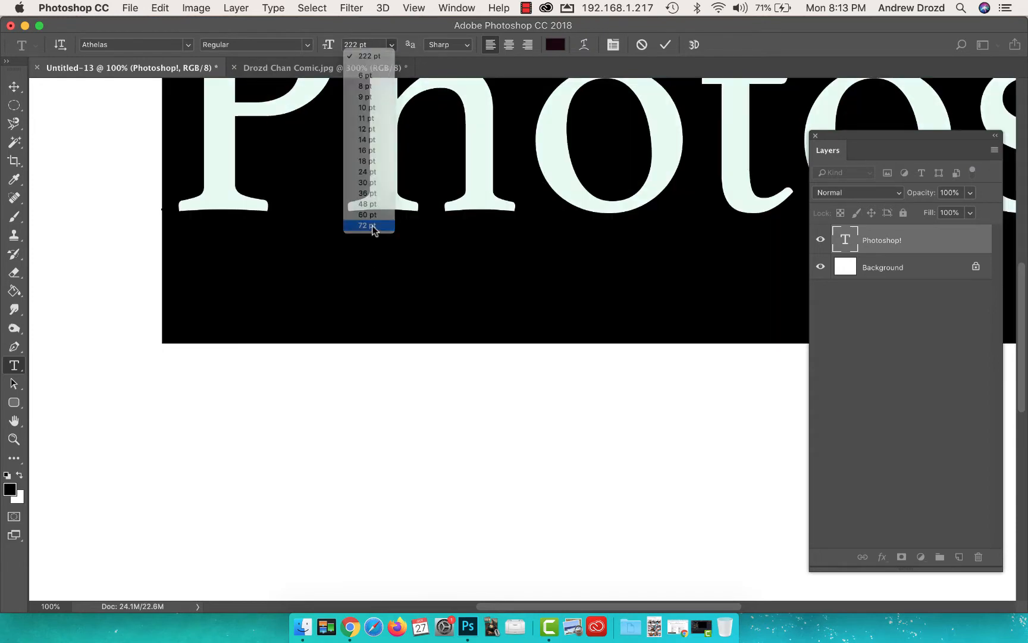
click(664, 46)
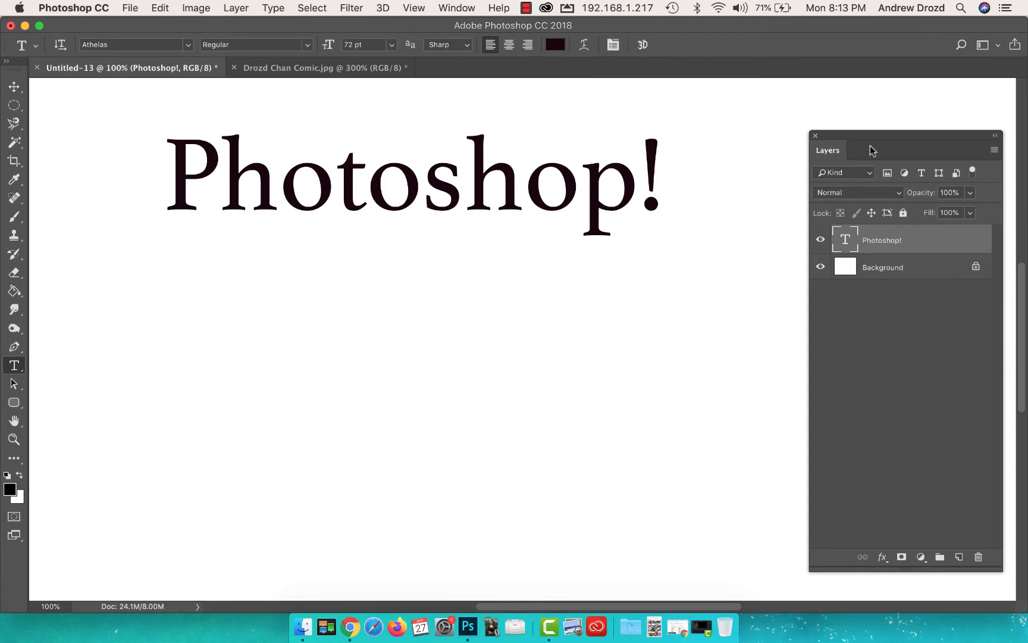
Step: Try the GROBOLD font on the "Photoshop!" text layer, and settle on CollectionFree
drag(870, 150, 758, 112)
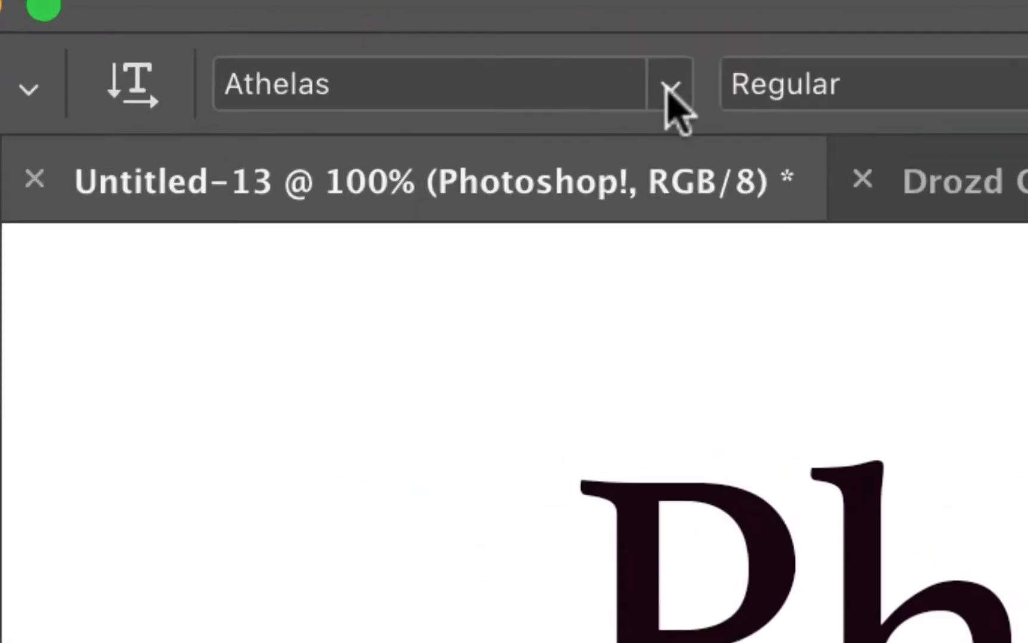
click(955, 110)
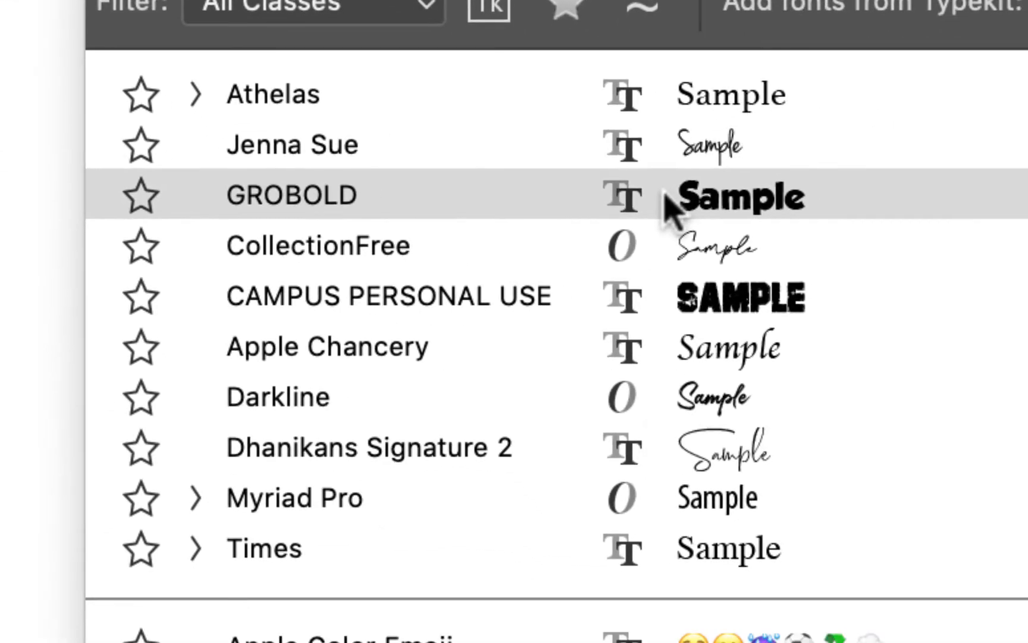
click(621, 588)
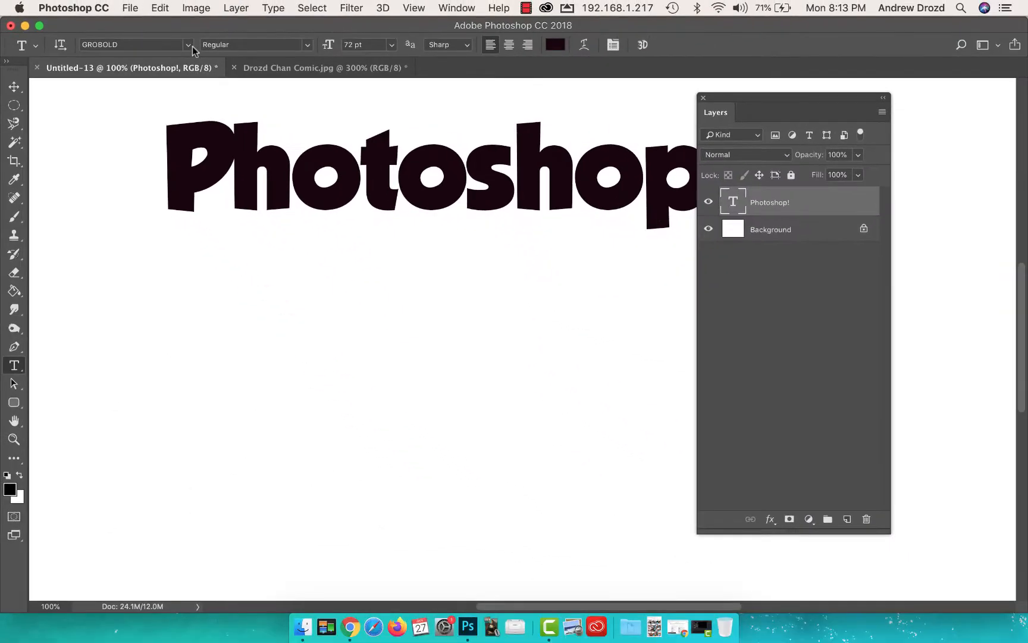
click(222, 26)
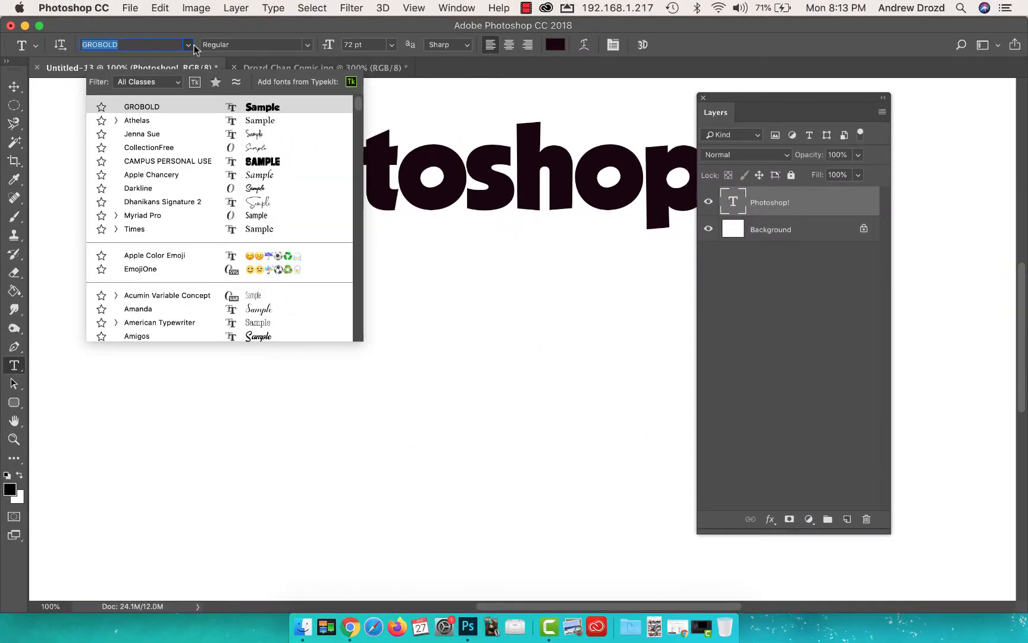
click(261, 147)
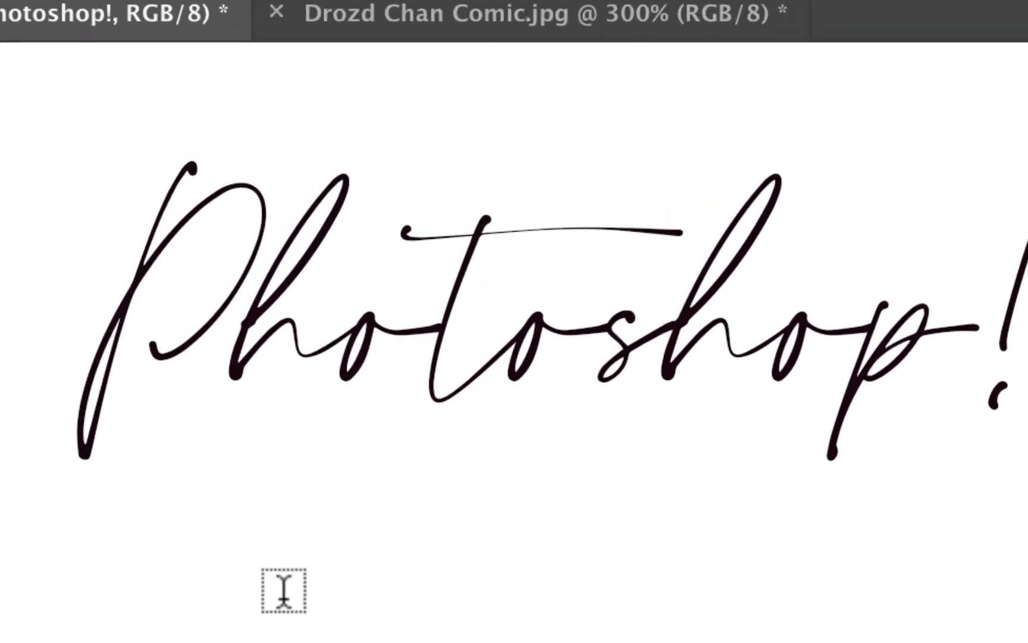
Step: Add a second text layer reading "1. Patience!" just below the "Photoshop!" title
click(286, 628)
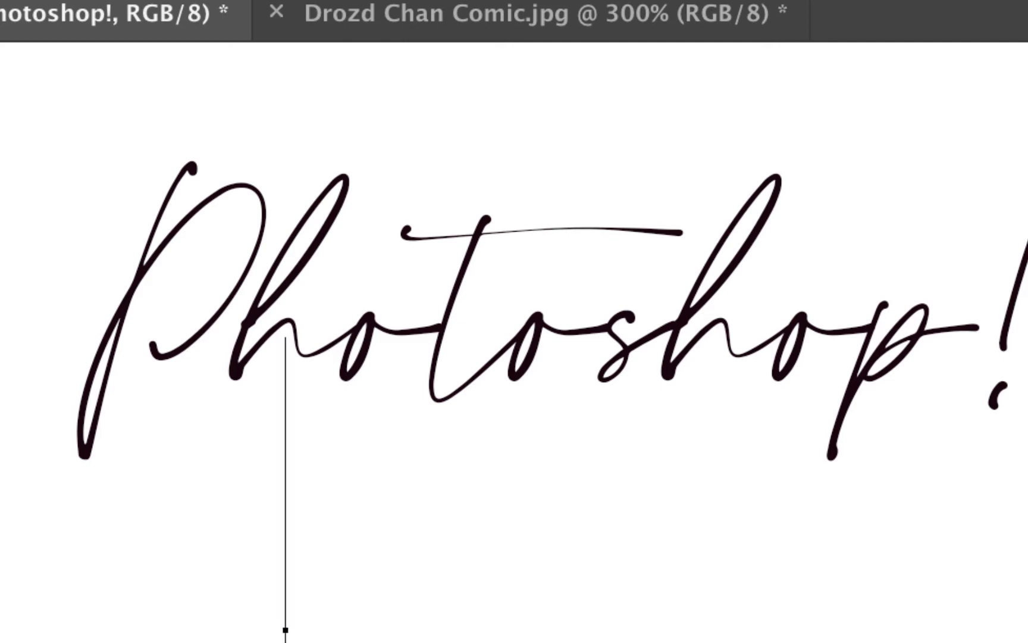
text(1. )
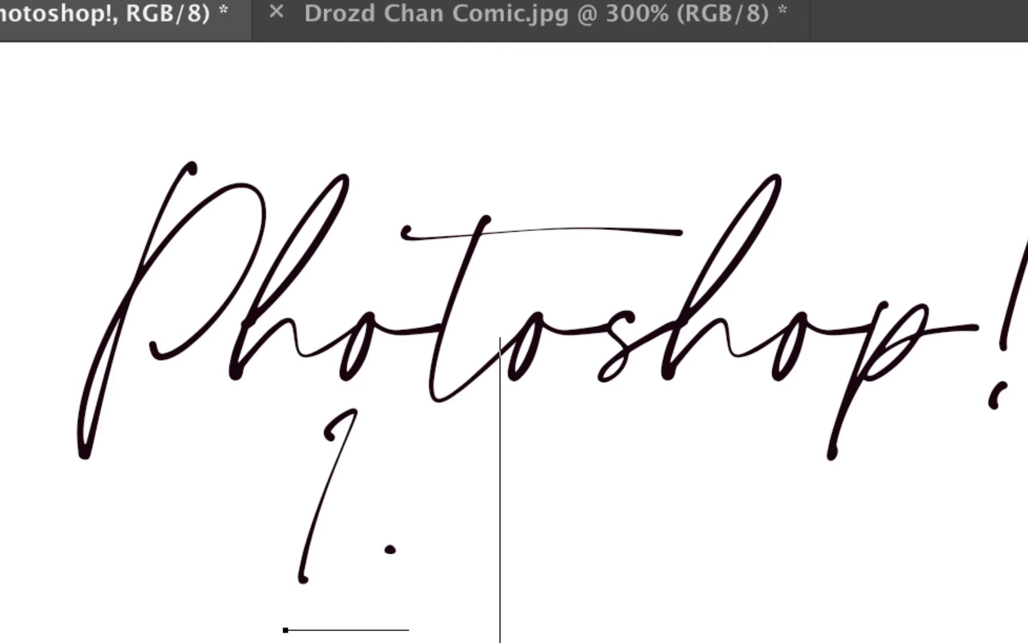
text(Patien)
text(ce!)
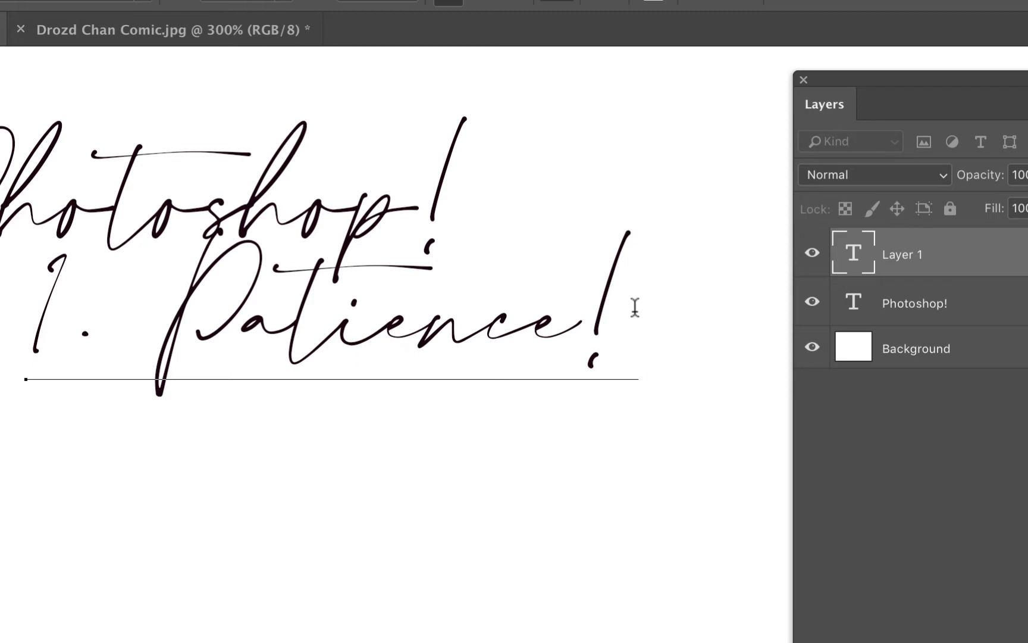
Step: Recolour the whole "1. Patience!" text to a bright mint green with hue 157° and commit it
drag(642, 304, 27, 324)
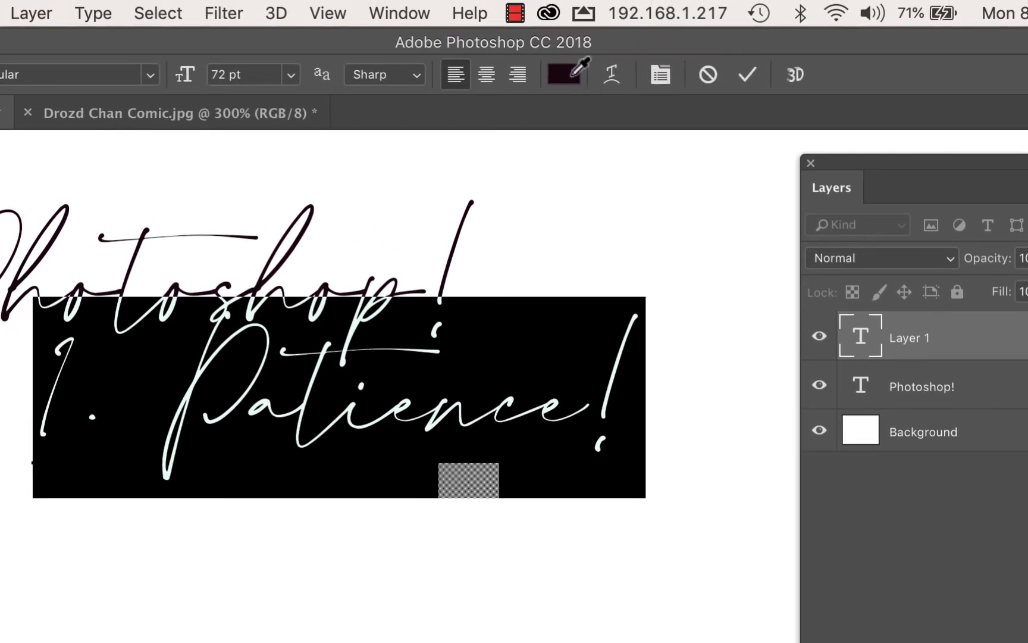
click(569, 74)
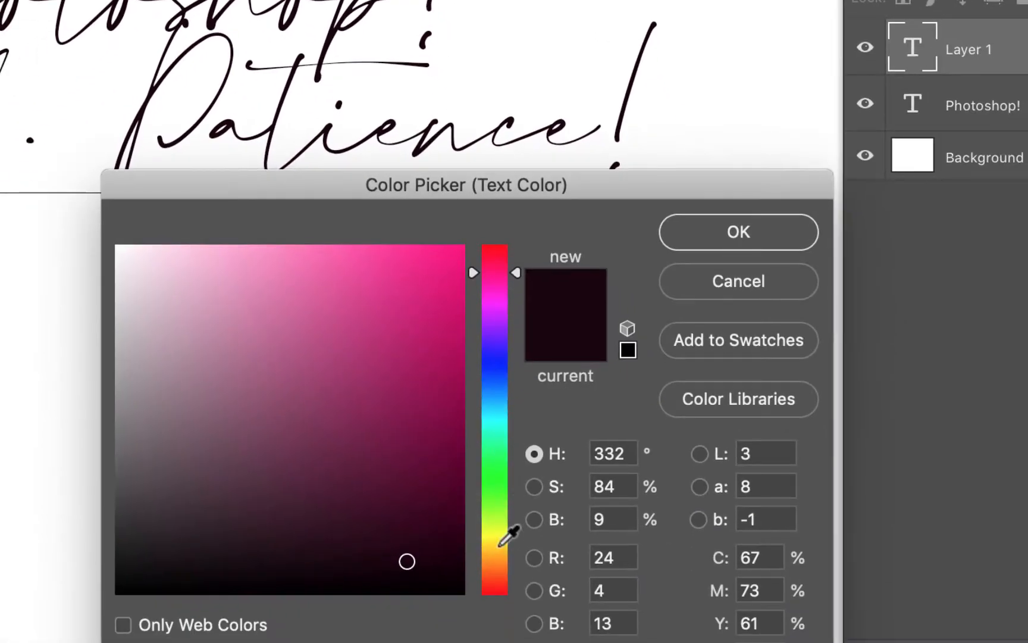
drag(504, 534, 484, 425)
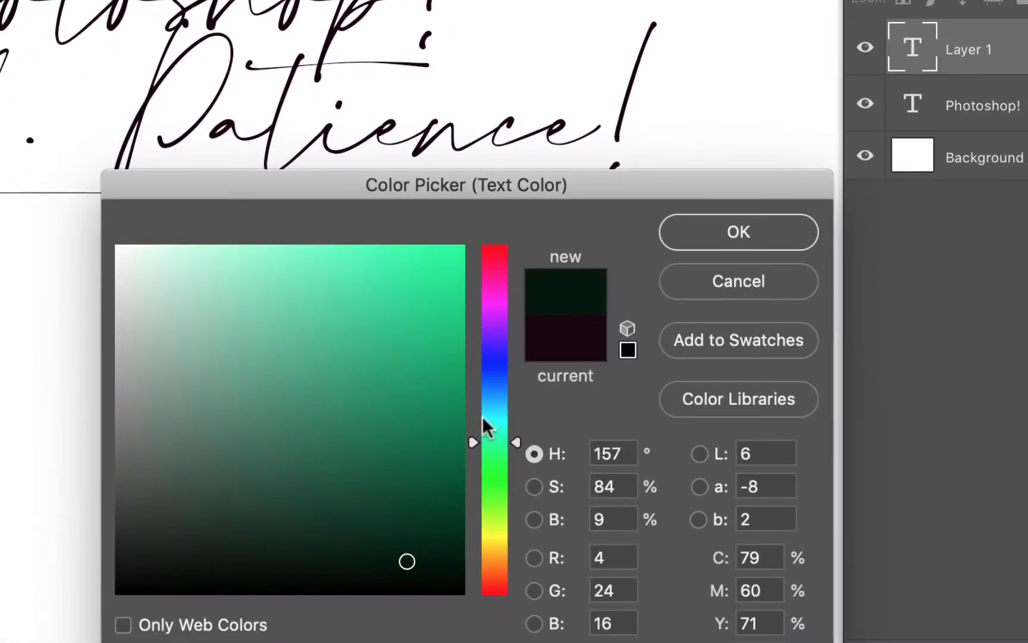
click(435, 248)
click(443, 286)
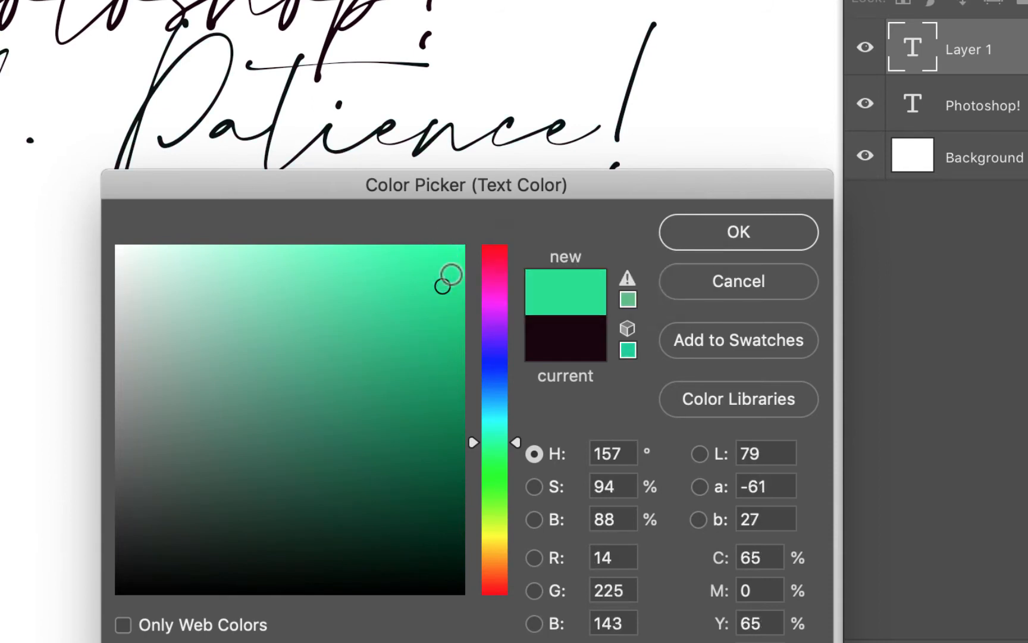
click(453, 277)
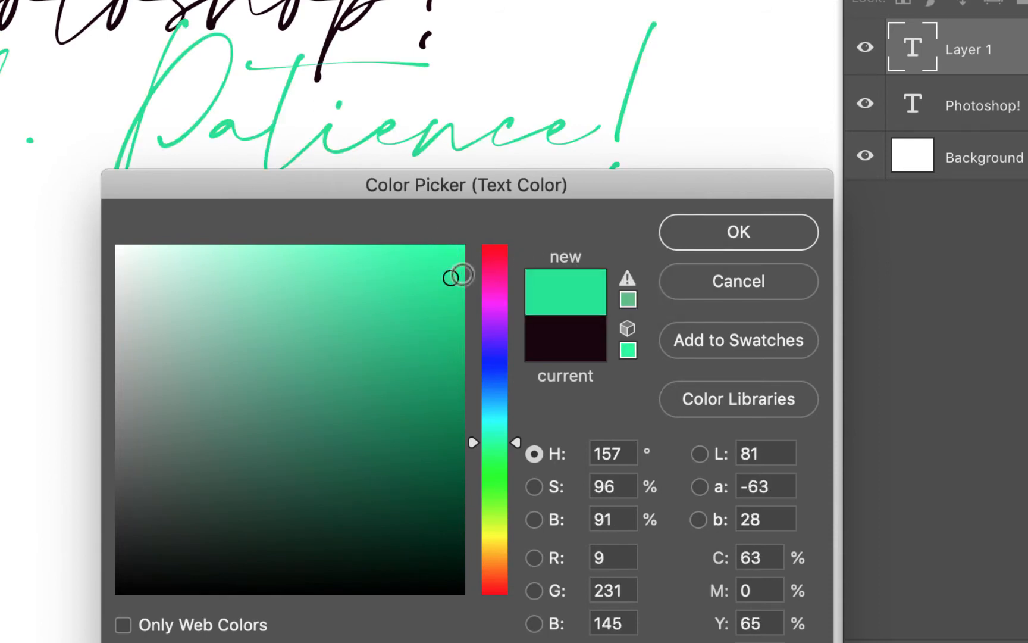
click(688, 239)
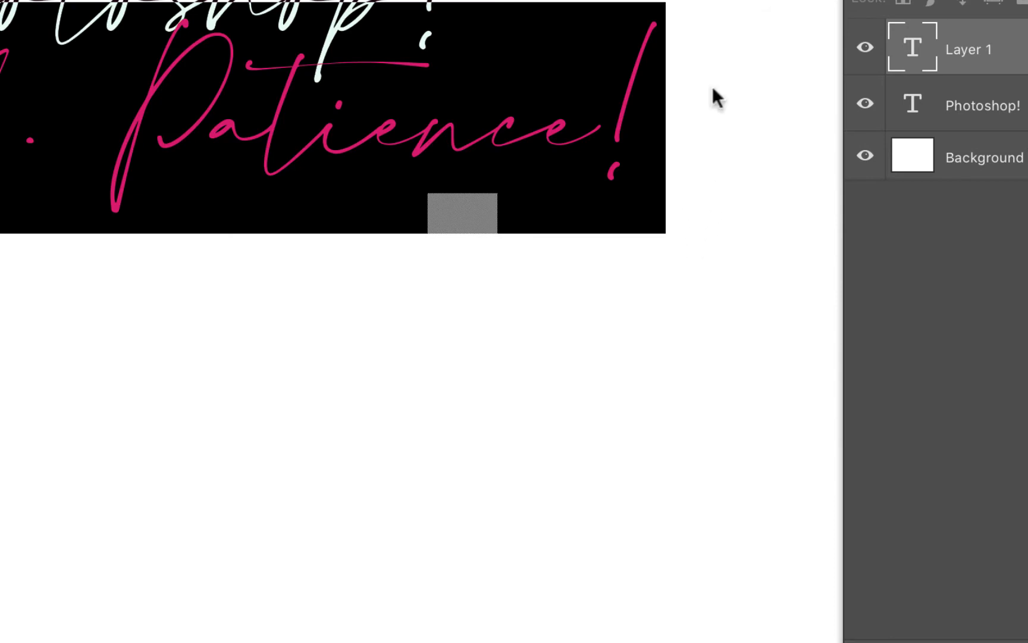
key(super+Return)
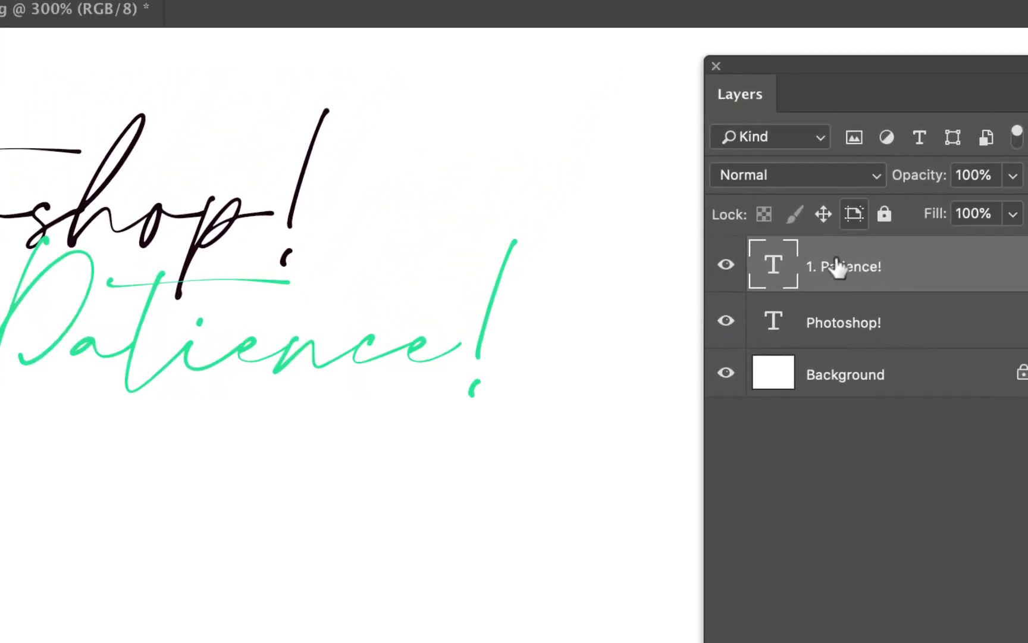
Step: Recolour the "1. Patience!" text layer dark red and change its font to GROBOLD
drag(867, 84, 709, 91)
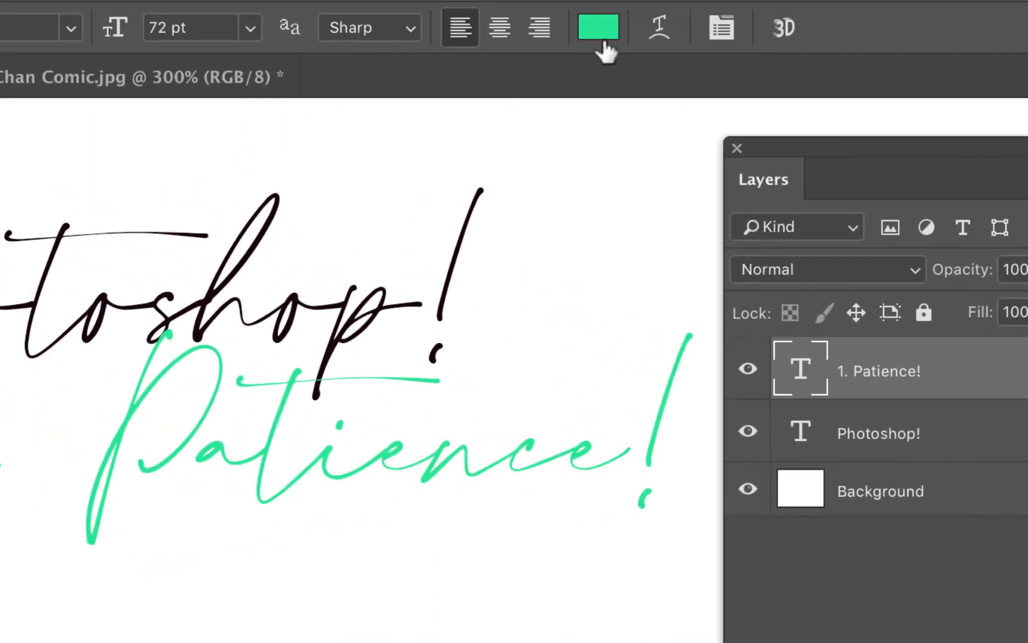
click(600, 33)
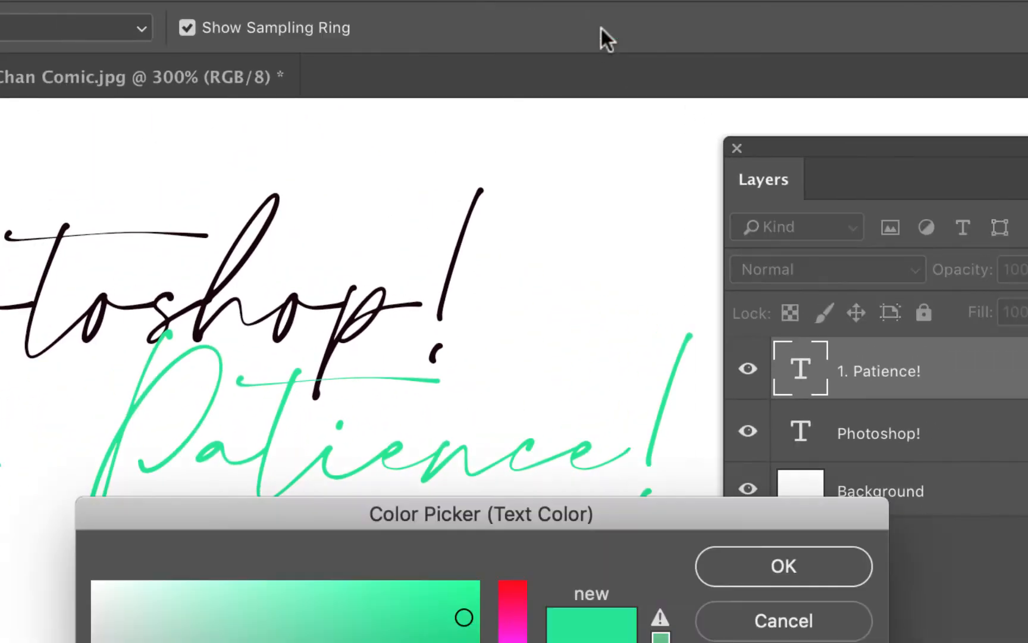
drag(513, 642, 504, 592)
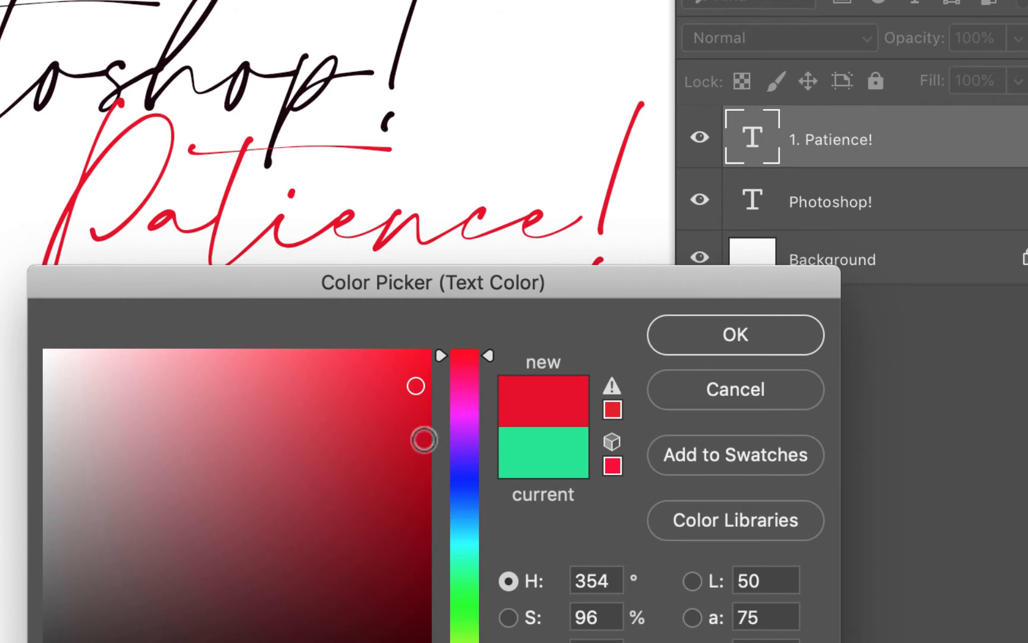
click(355, 490)
click(795, 327)
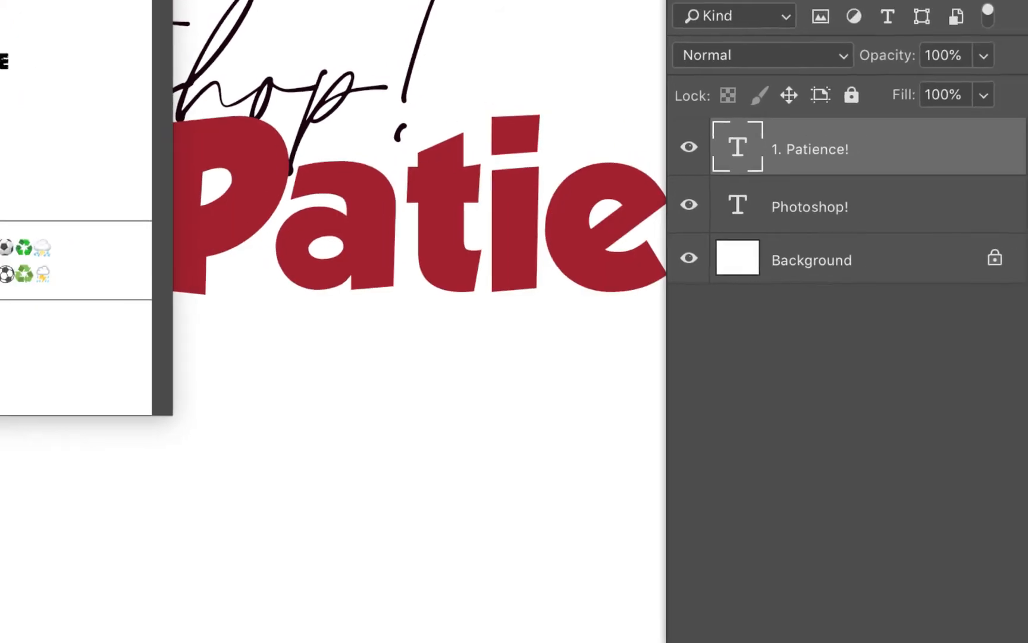
click(208, 99)
drag(689, 122, 801, 141)
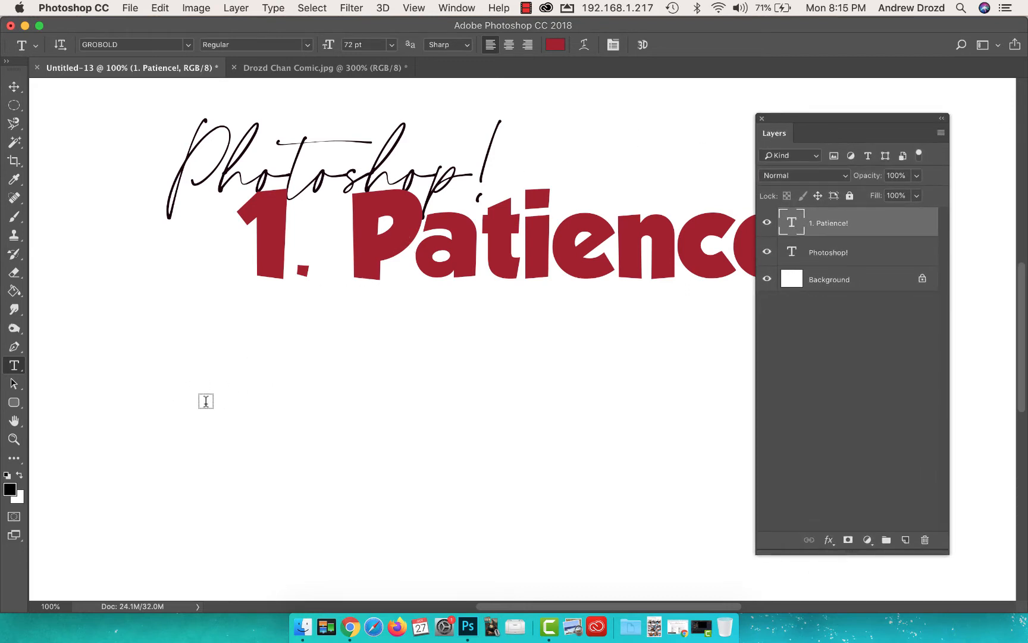
Step: Add a third text layer reading "2. Work Hard!" below the "1. Patience!" text and commit it
click(144, 411)
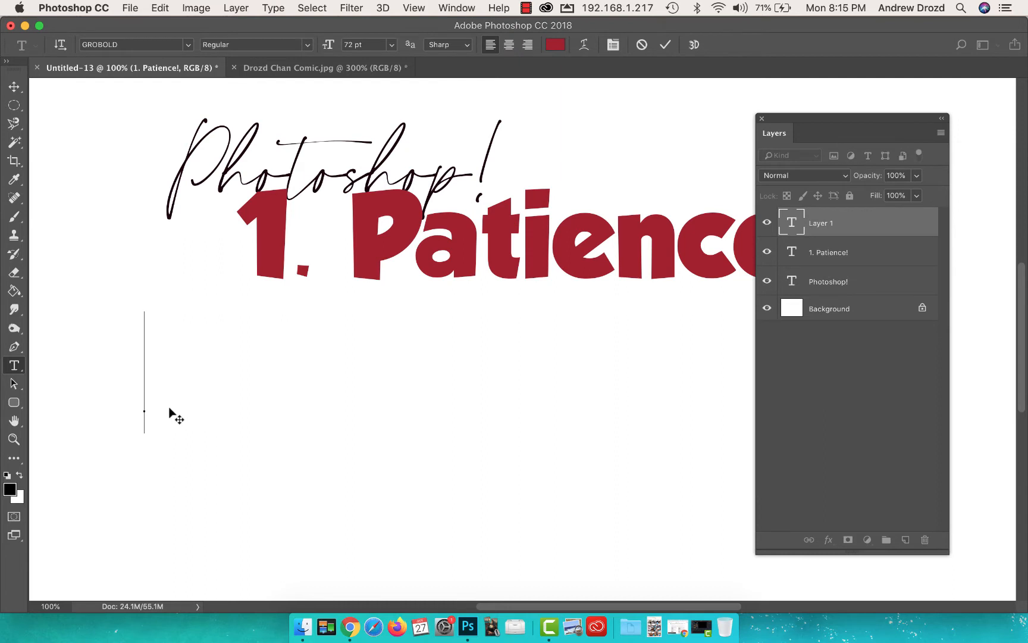
text(2,)
key(BackSpace)
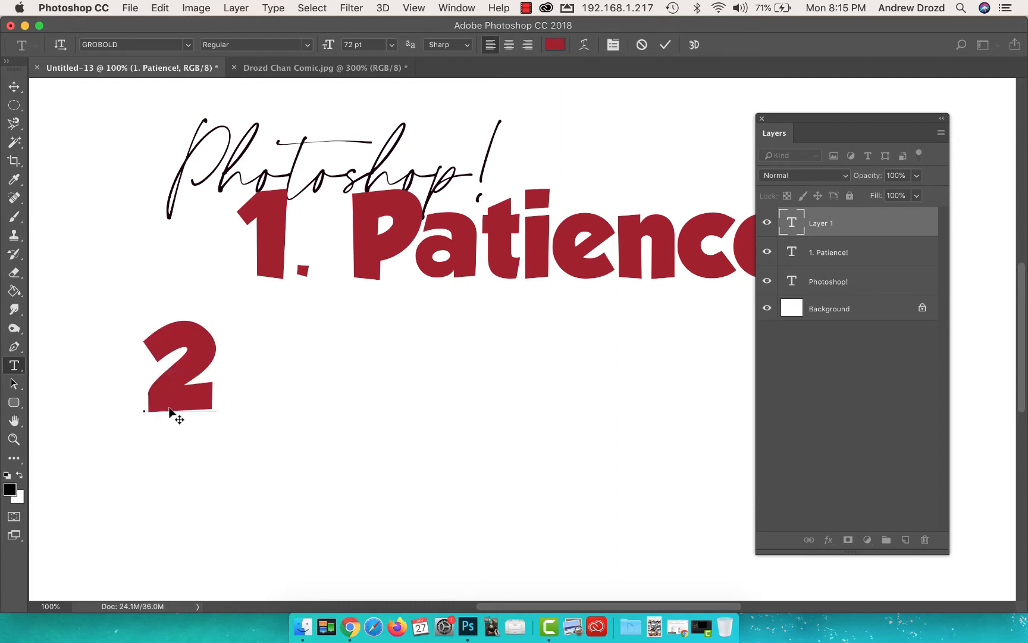
text(. Work Ha)
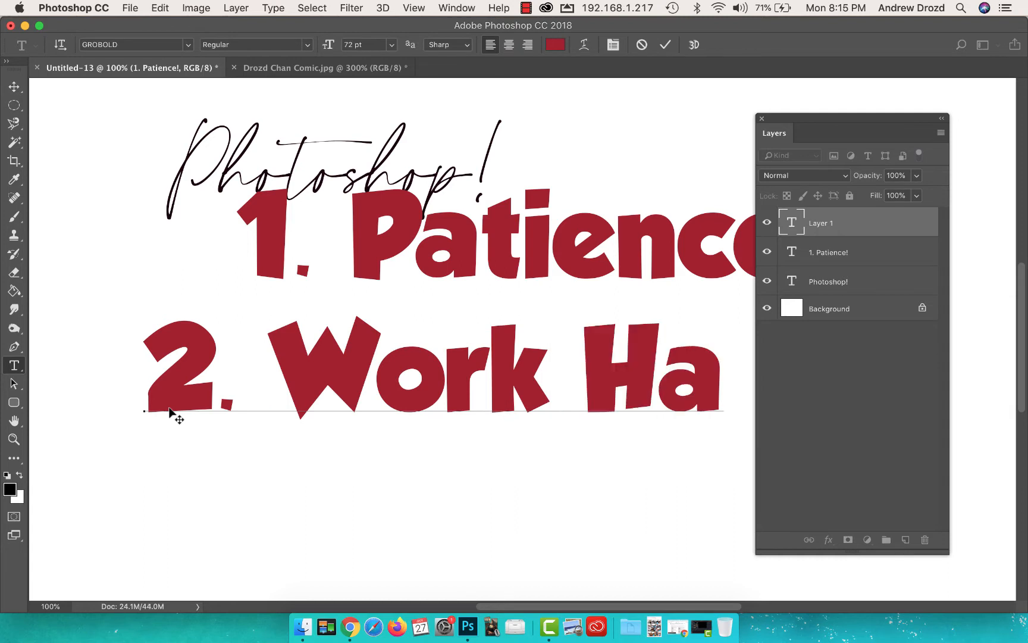
text(r)
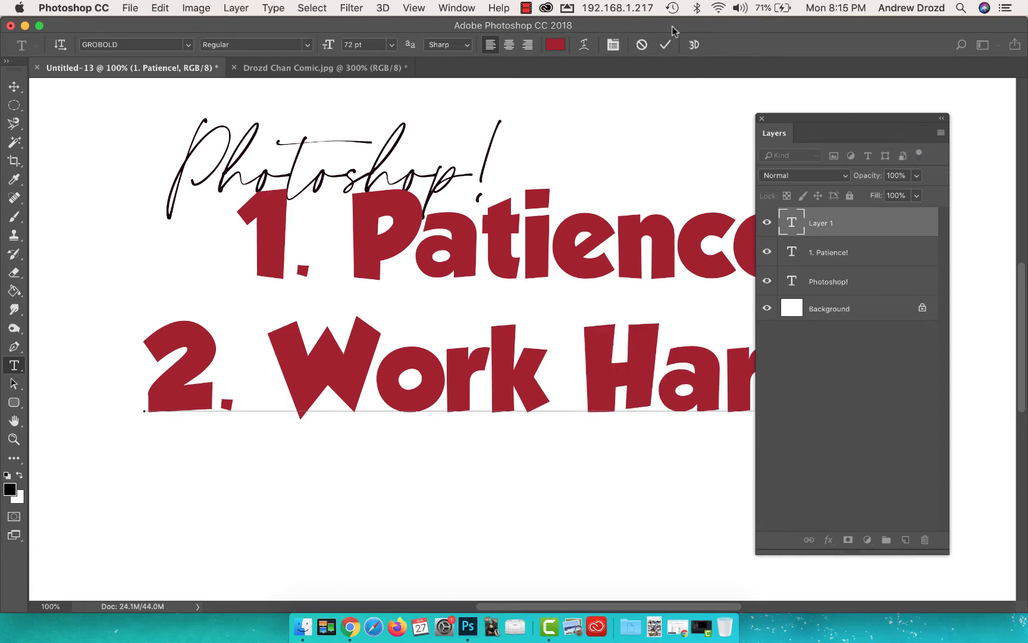
click(665, 46)
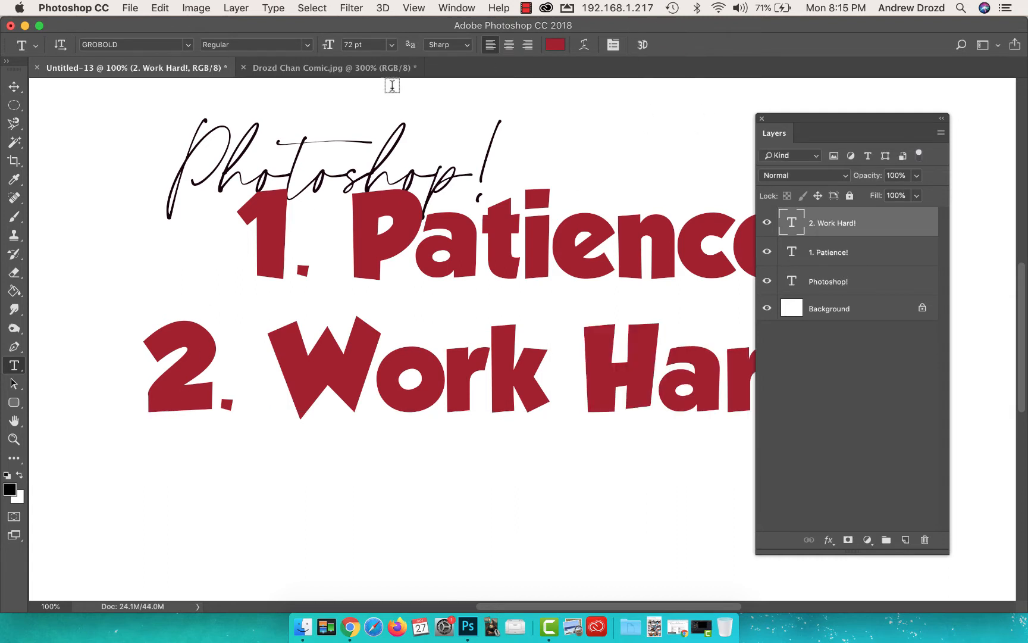
Step: Look over the open full-page comic, and switch to Chrome to browse the three-panel comics attached to the Google Classroom assignment
click(349, 69)
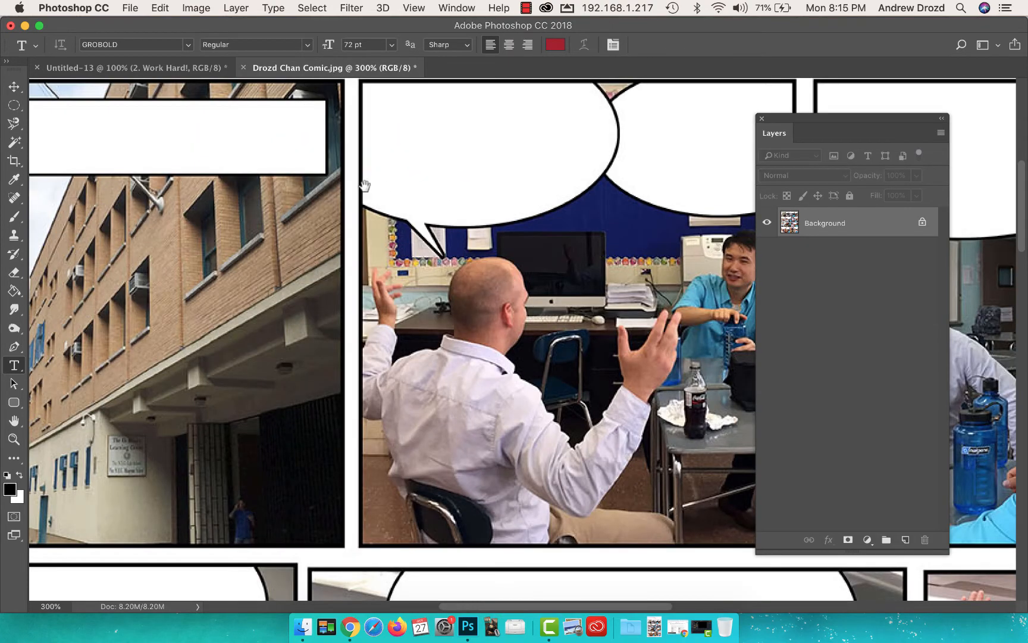
drag(365, 186, 305, 180)
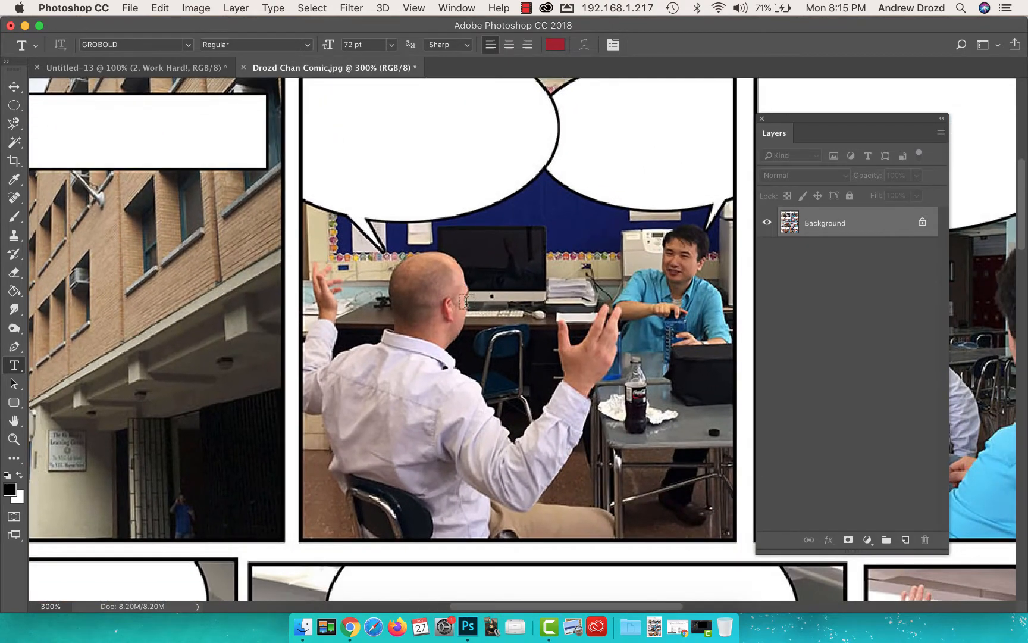
click(354, 616)
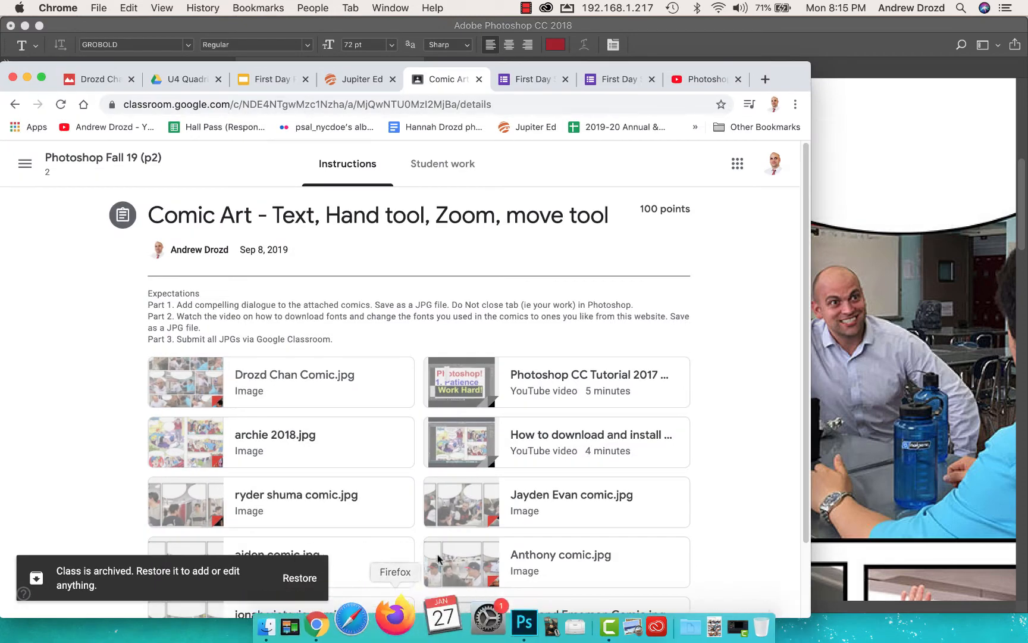
scroll(360, 351, down, 3)
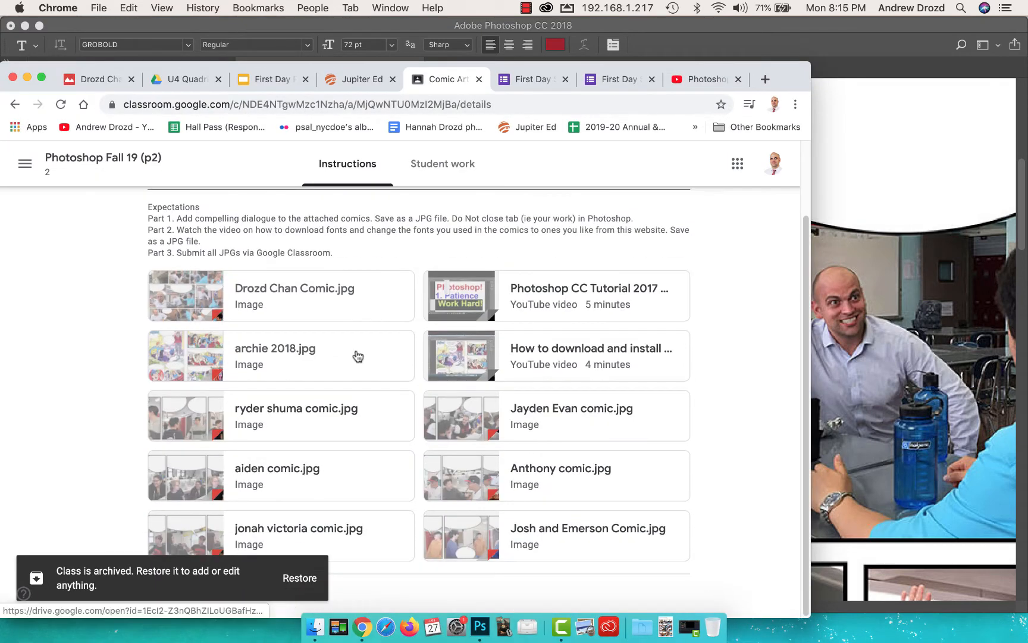
click(568, 481)
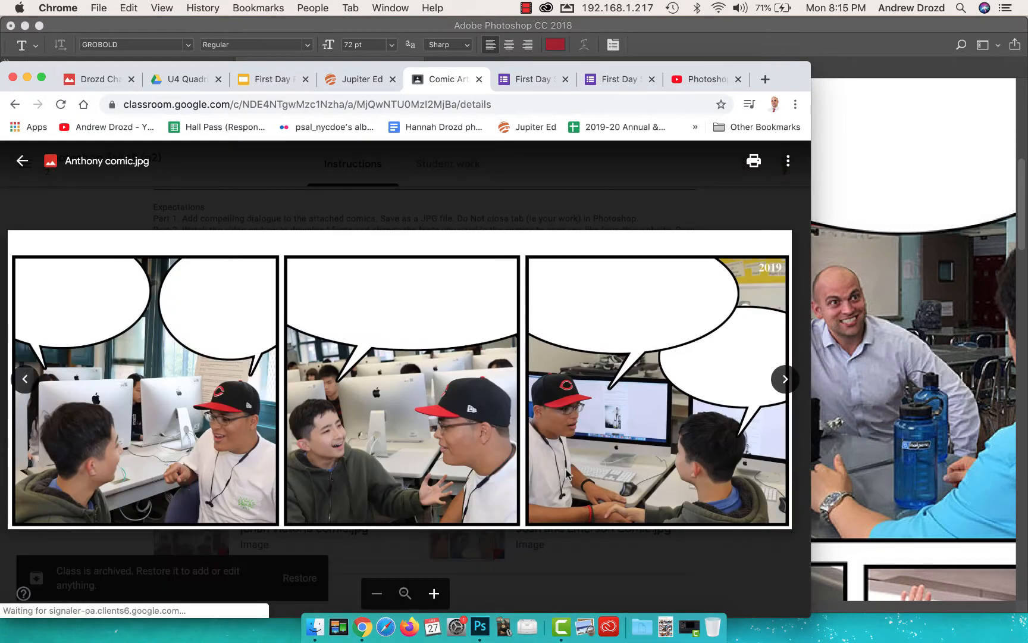
key(Right)
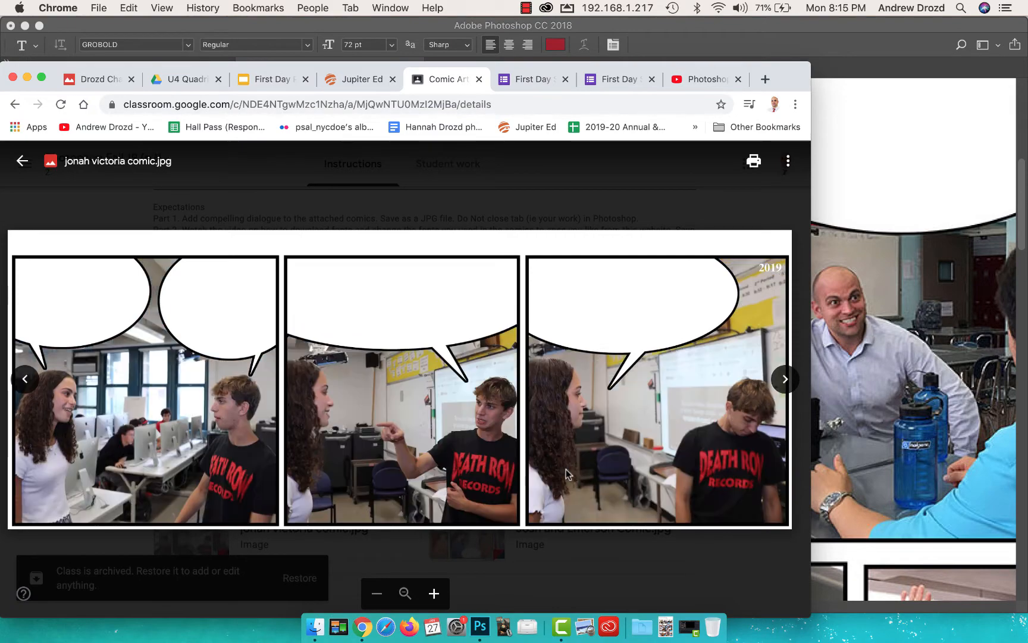
key(Left)
key(Right)
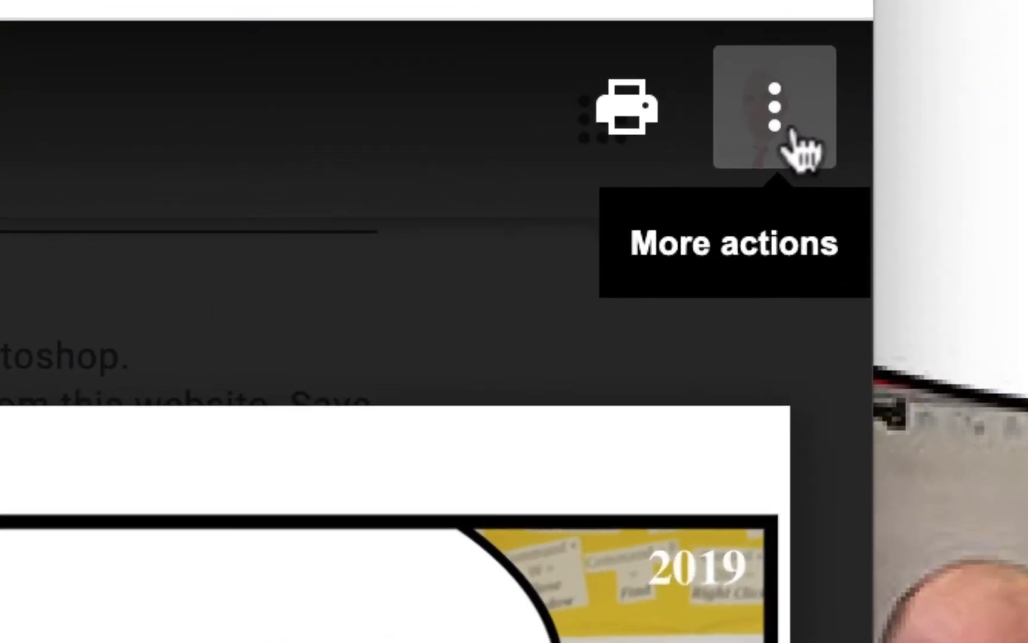
Step: Open the three-panel comic of the two students at the computers in a new window and download it
click(797, 146)
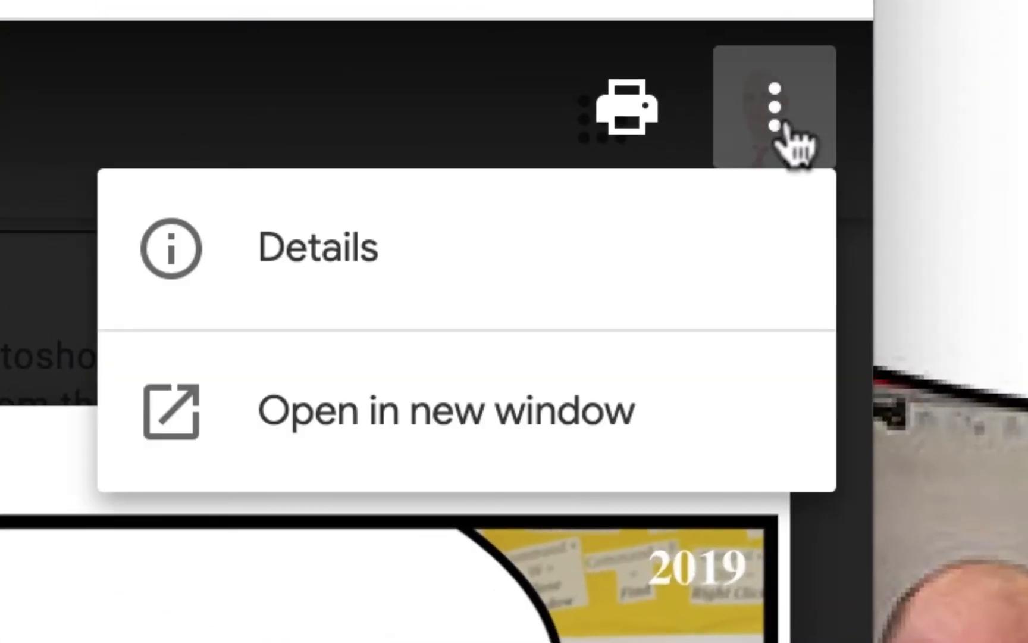
click(641, 421)
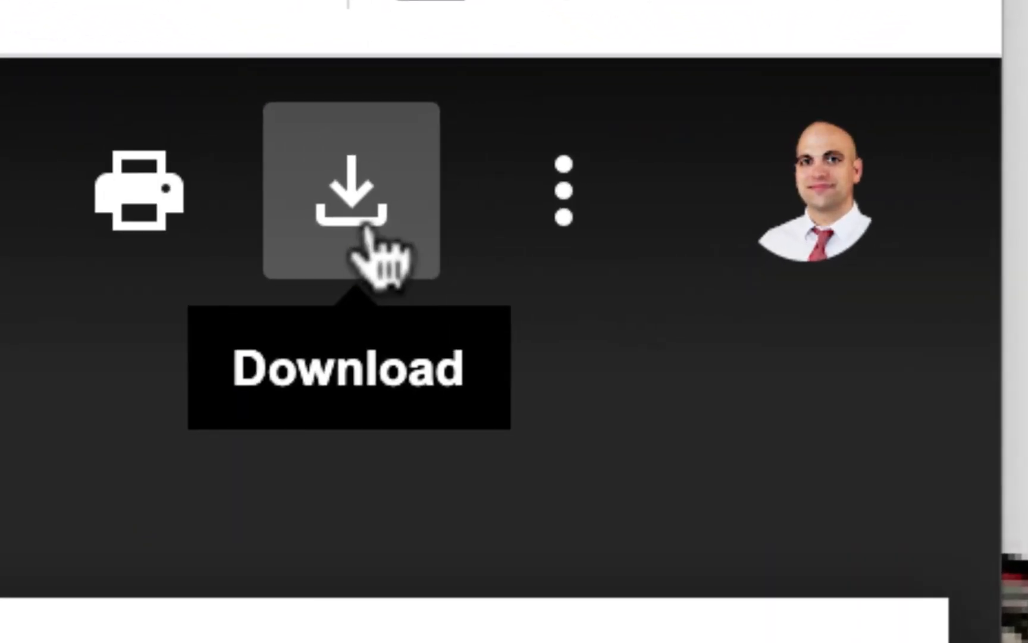
click(361, 235)
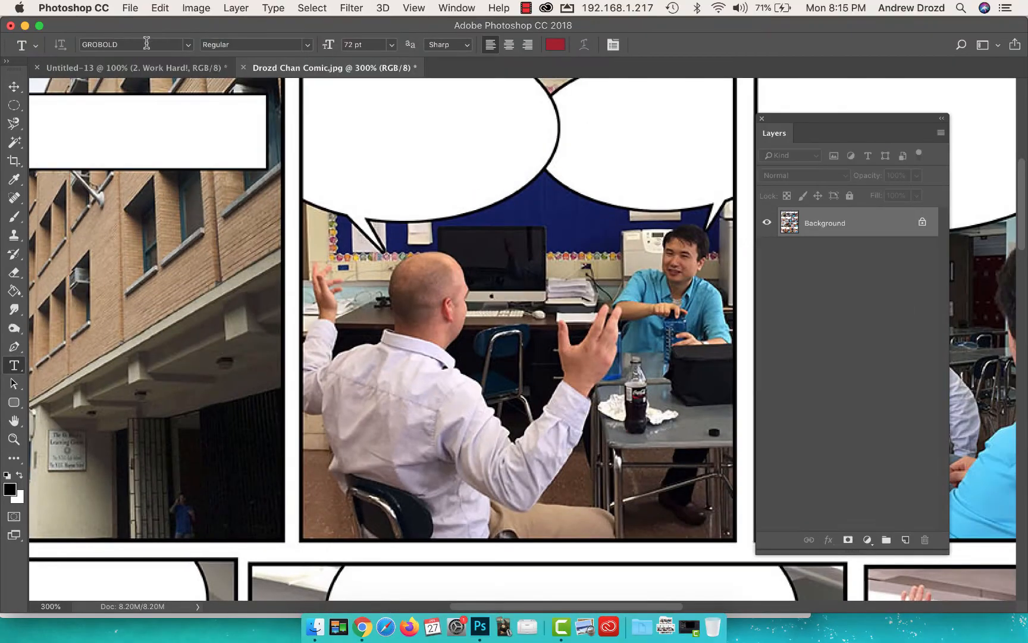
Step: Switch to Photoshop and open the downloaded 5,100×1,946 three-panel comic JPG as a new document
click(132, 7)
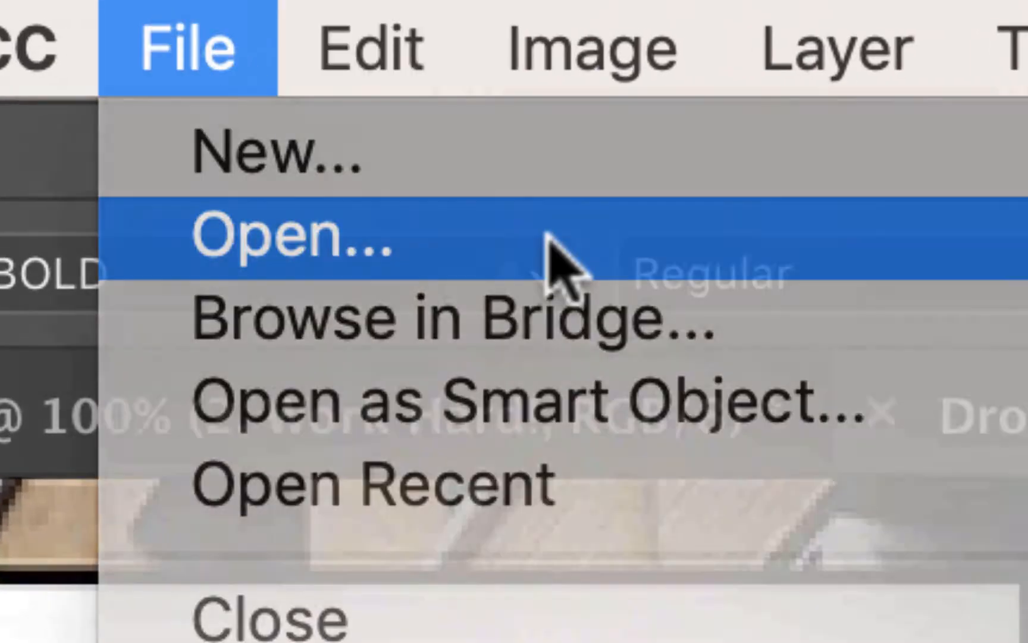
click(546, 236)
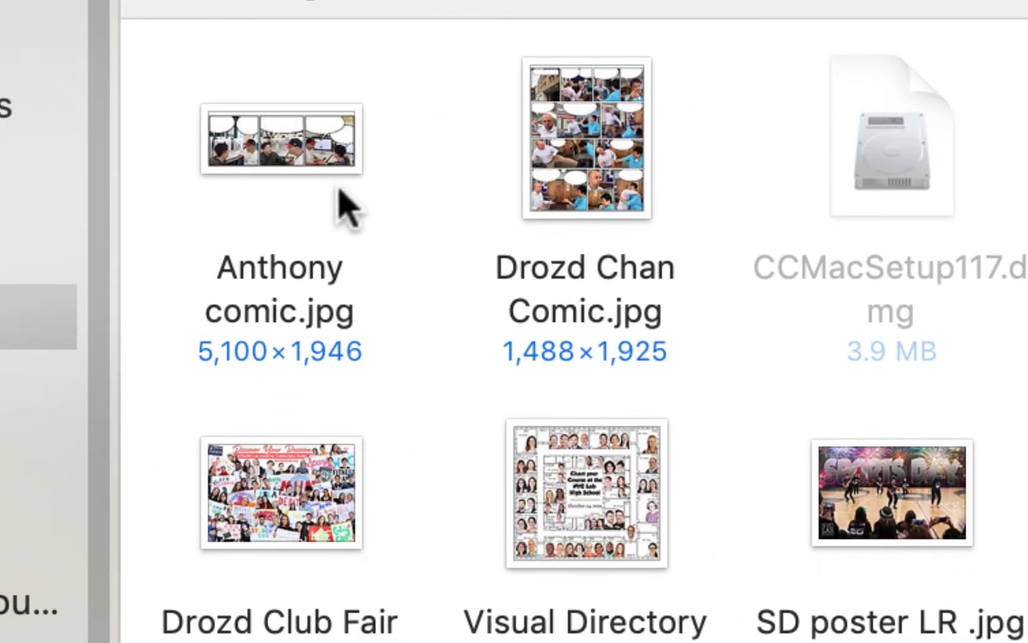
double_click(320, 156)
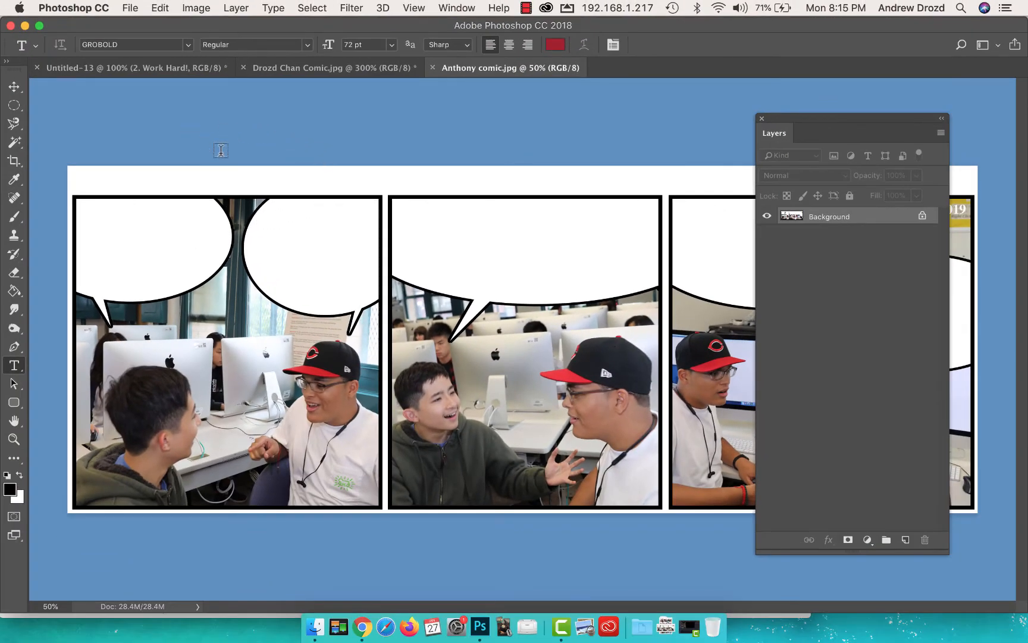
Step: Practise zooming and panning around the full-page comic, ending at 200% on its first row of panels
click(336, 68)
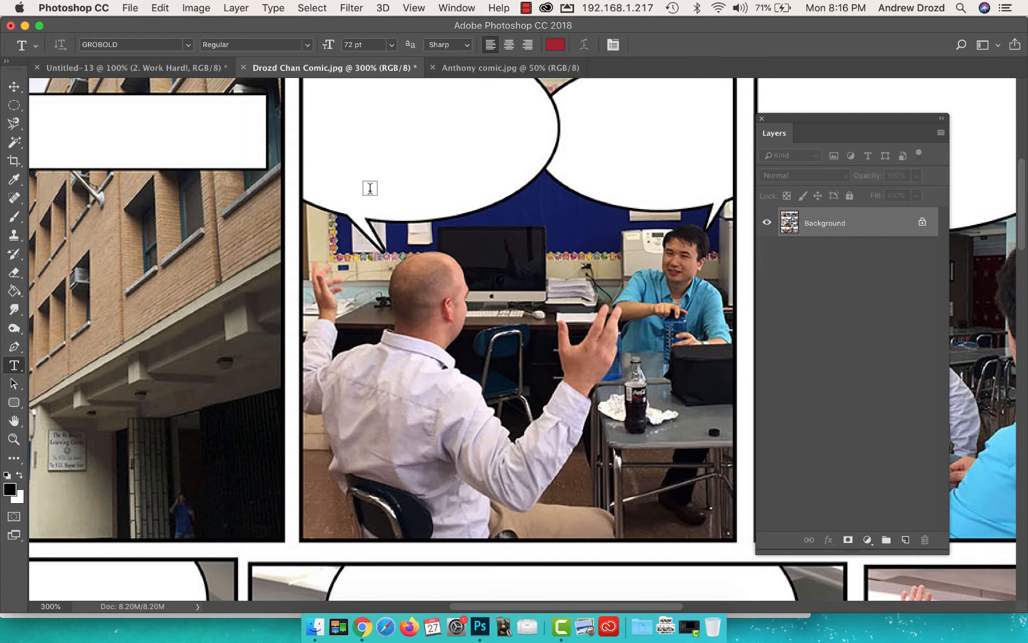
key(super+minus)
key(super+minus)
key(super+minus)
key(super+minus)
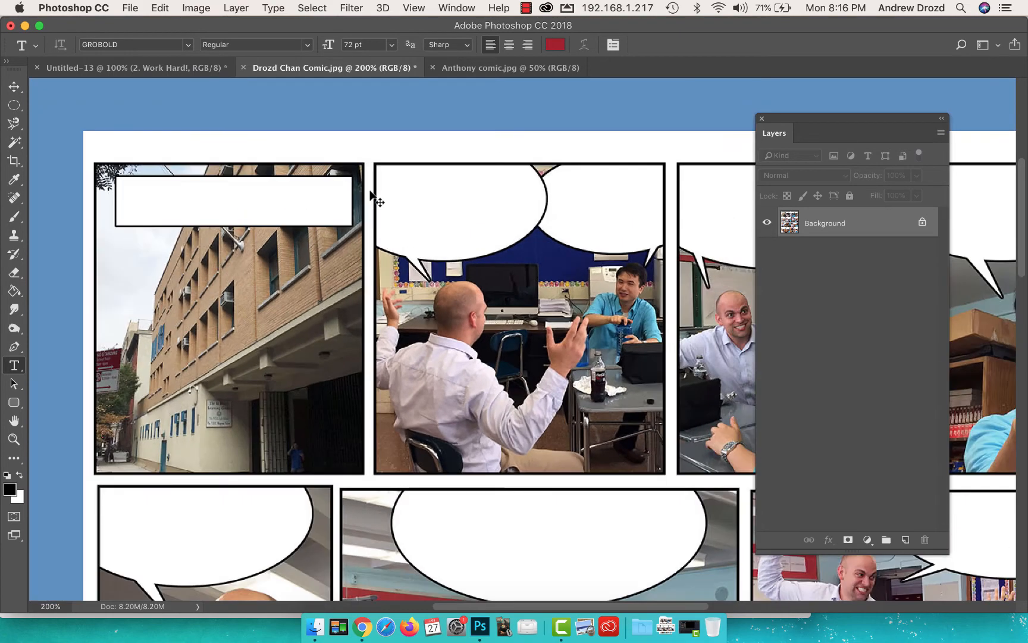
key(super+plus)
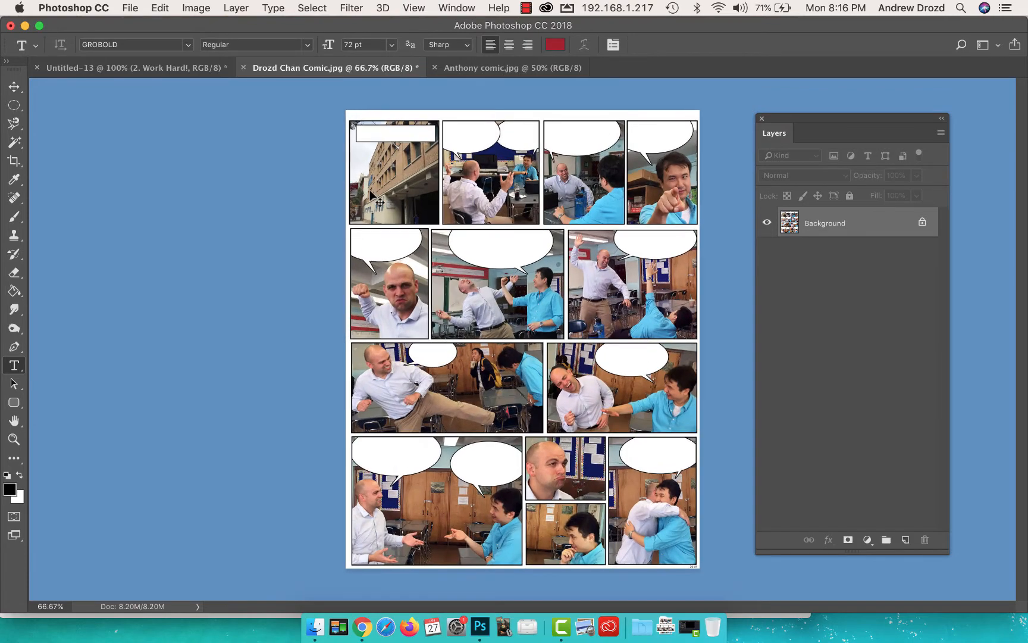
key(super+plus)
key(super+plus)
key(super+plus)
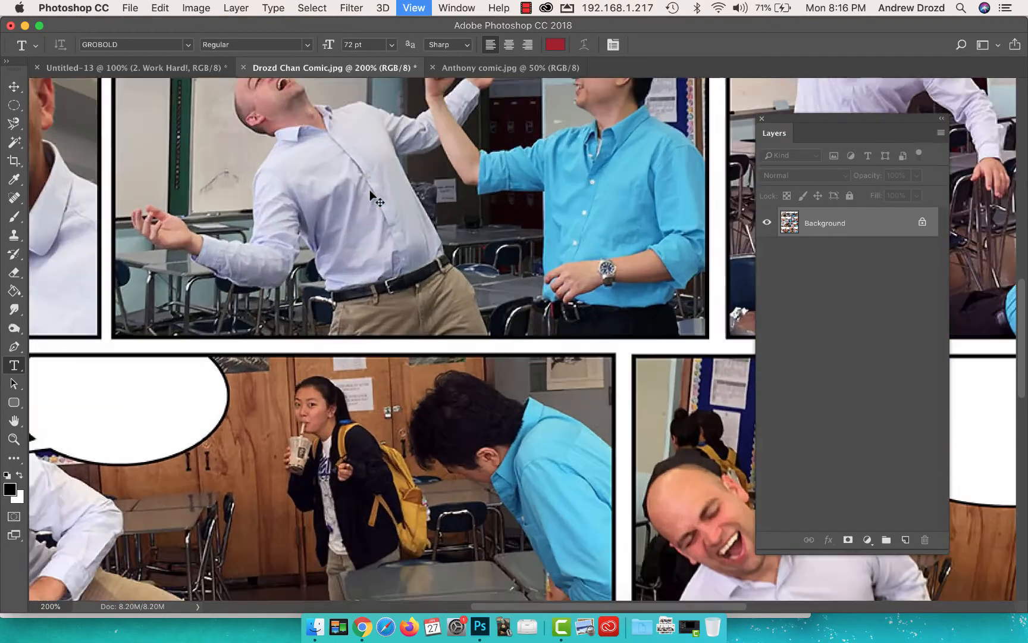
key(super+minus)
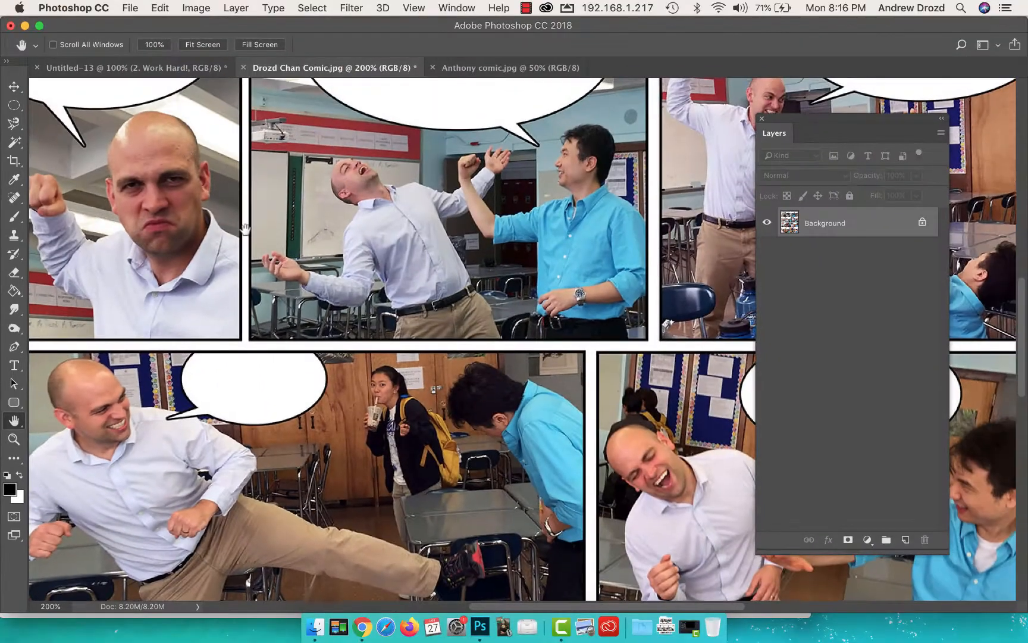
drag(245, 229, 408, 473)
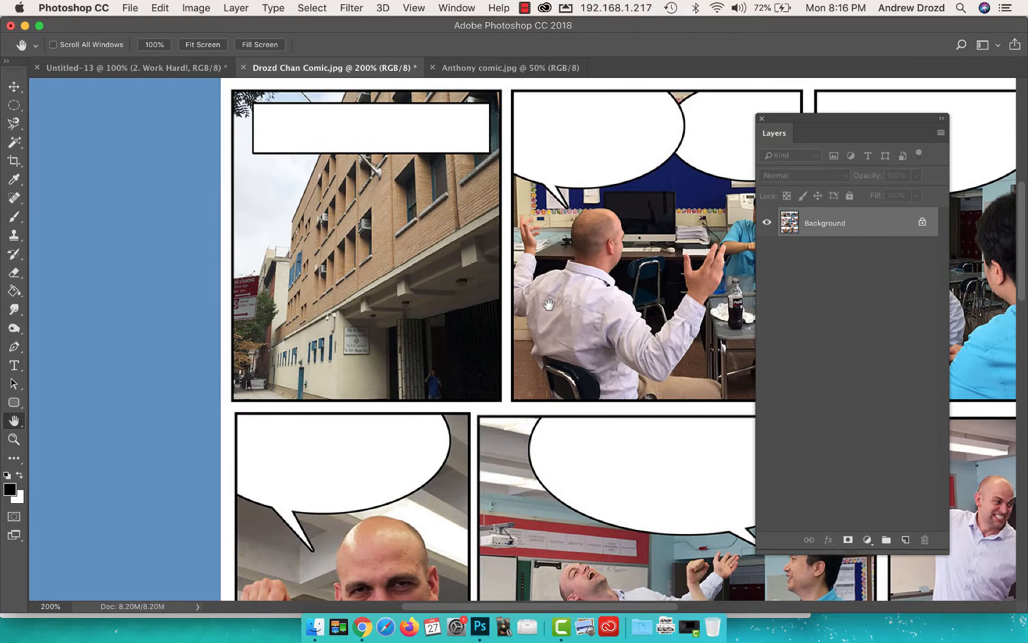
drag(544, 304, 365, 315)
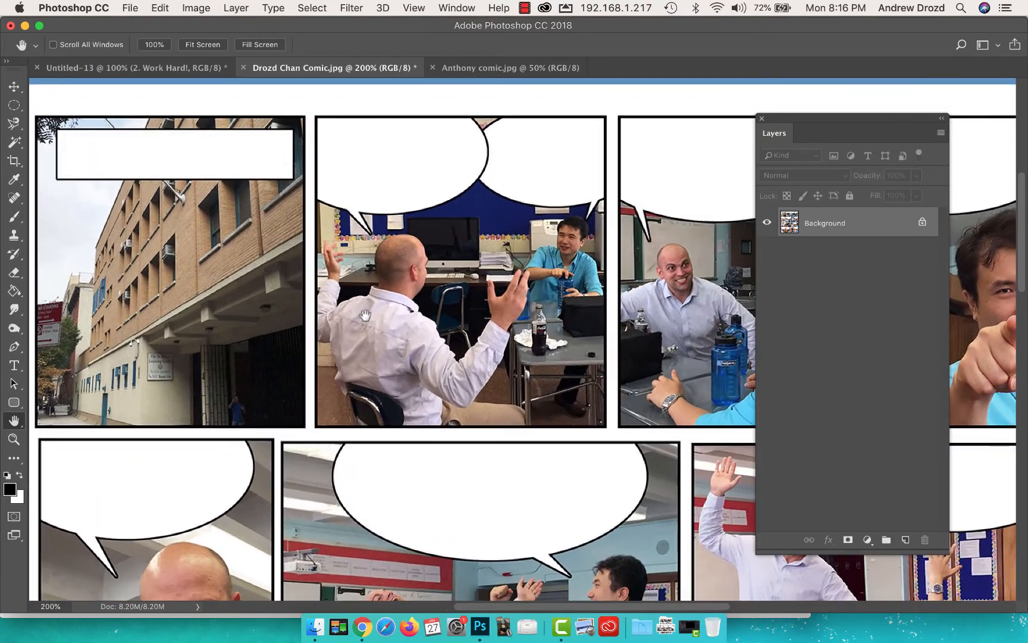
Step: Practise zooming and panning in the three-panel comic, ending at 66.7% with its first panel in view
click(493, 69)
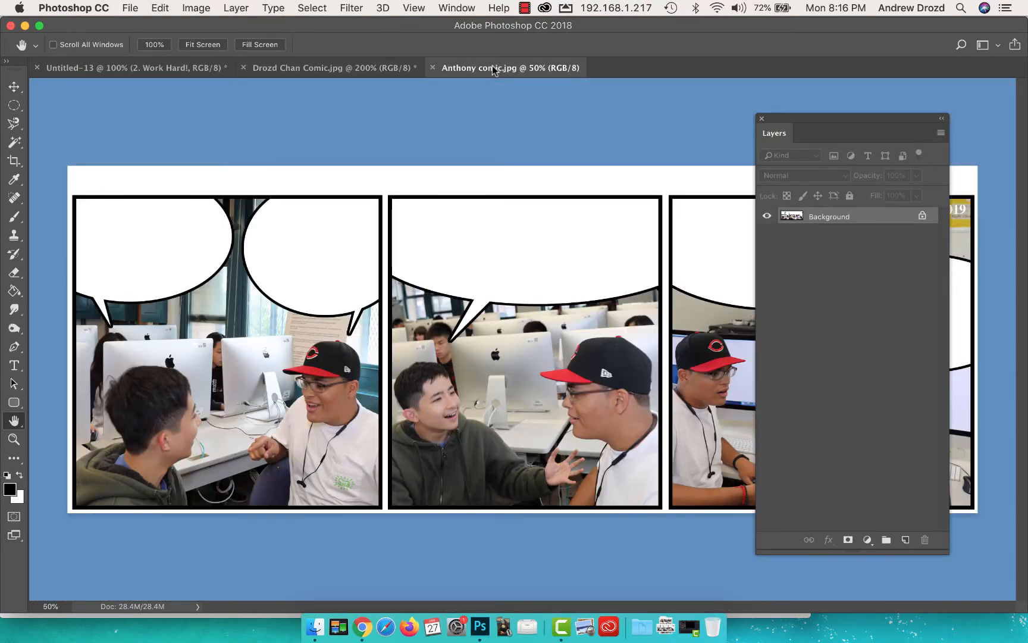
key(super+equal)
key(super+equal)
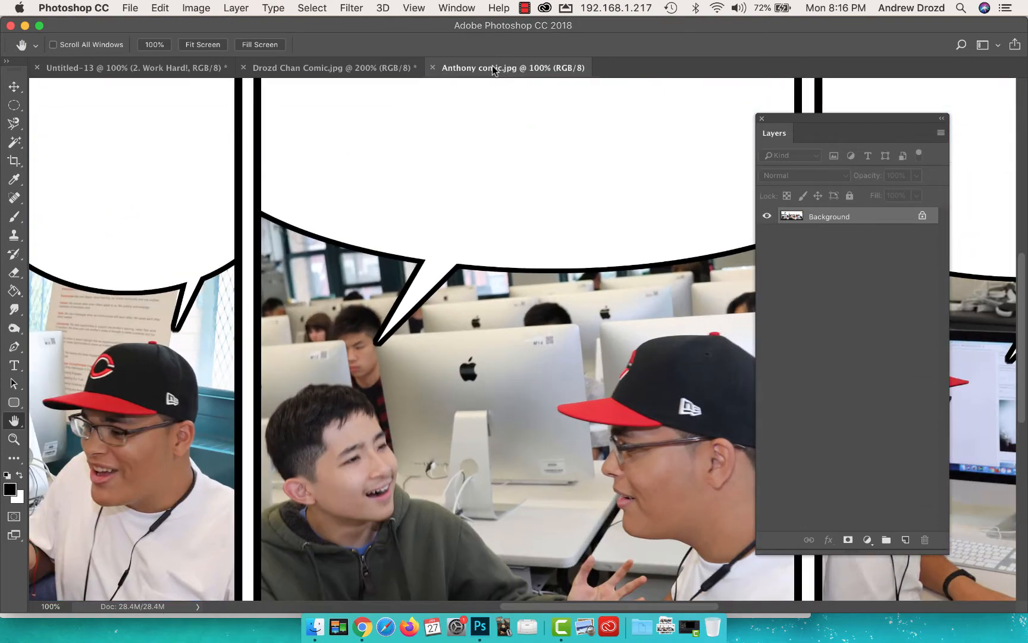
drag(90, 300, 510, 260)
key(super+minus)
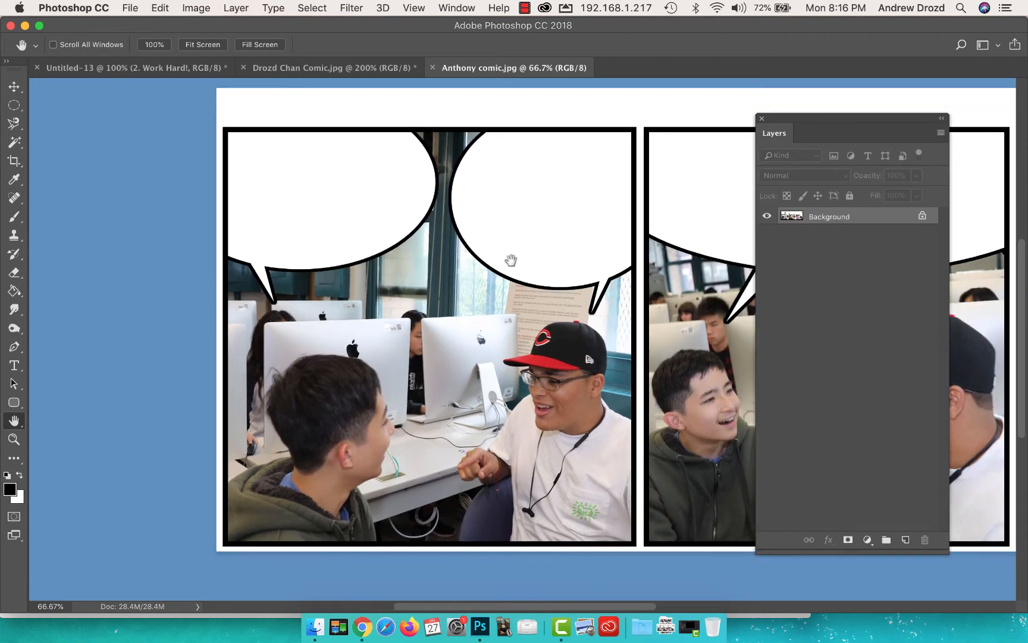
Step: In the full-page comic, add horizontal type reading "Is that what you" in the left speech bubble of the second panel
click(355, 67)
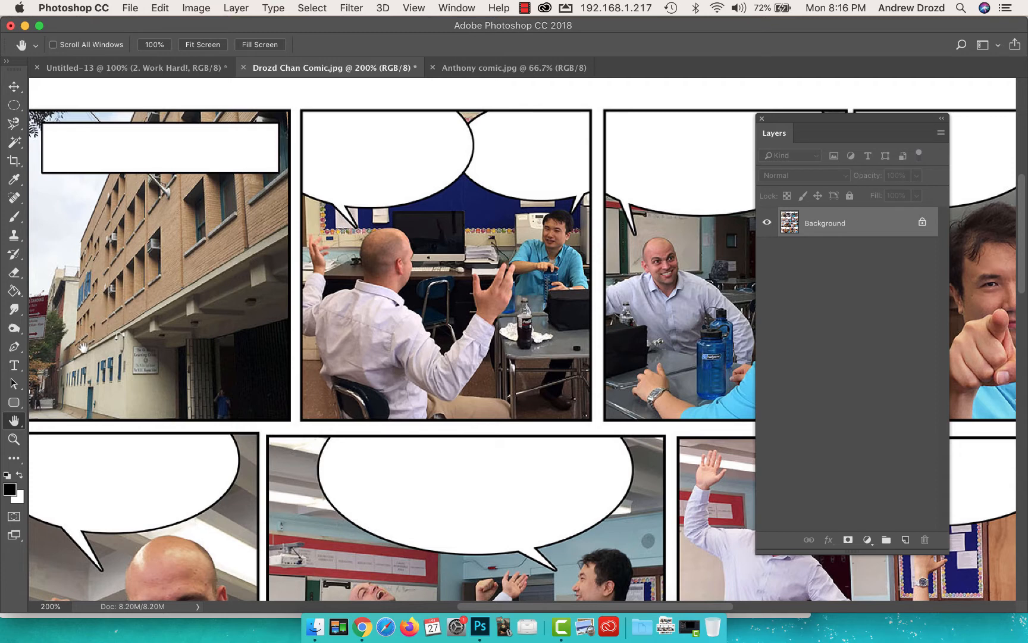
click(17, 369)
click(316, 141)
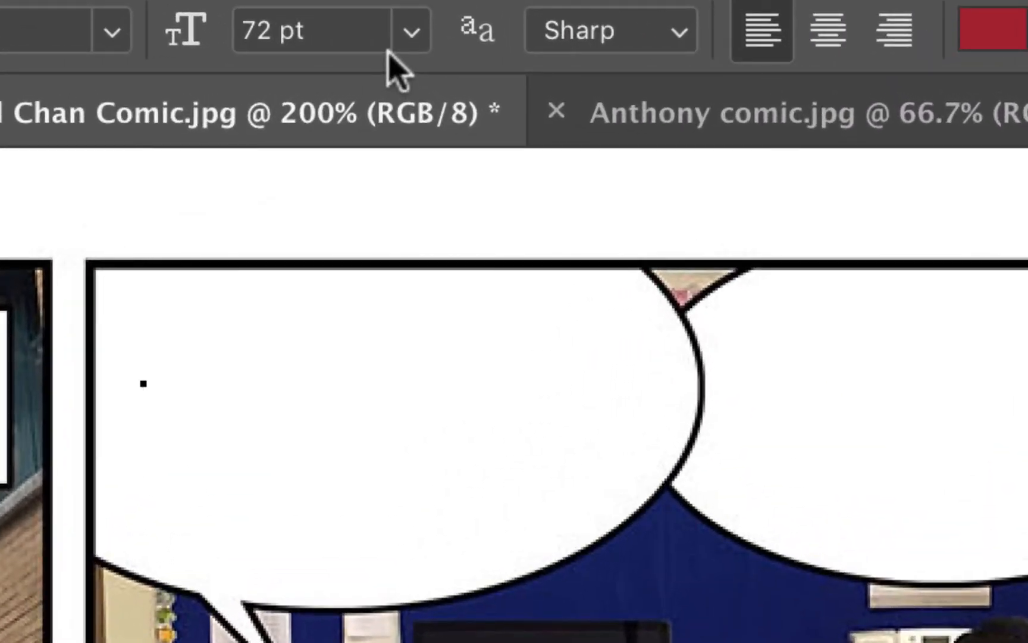
text(Is that what)
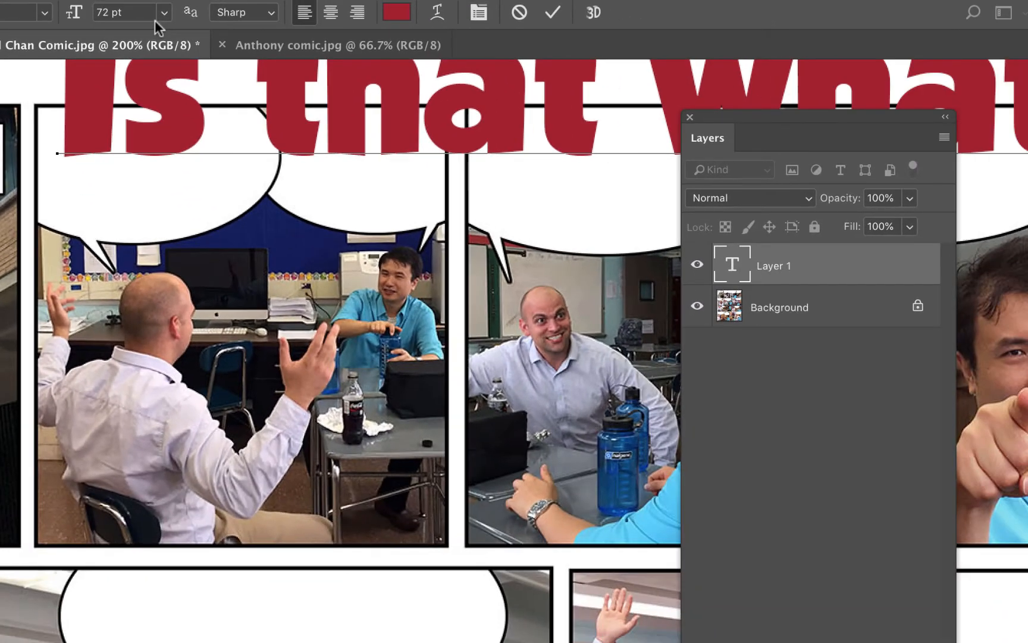
Step: Set the whole "Is that what you" text to 12 pt and place the insertion point inside the word "what"
key(super+a)
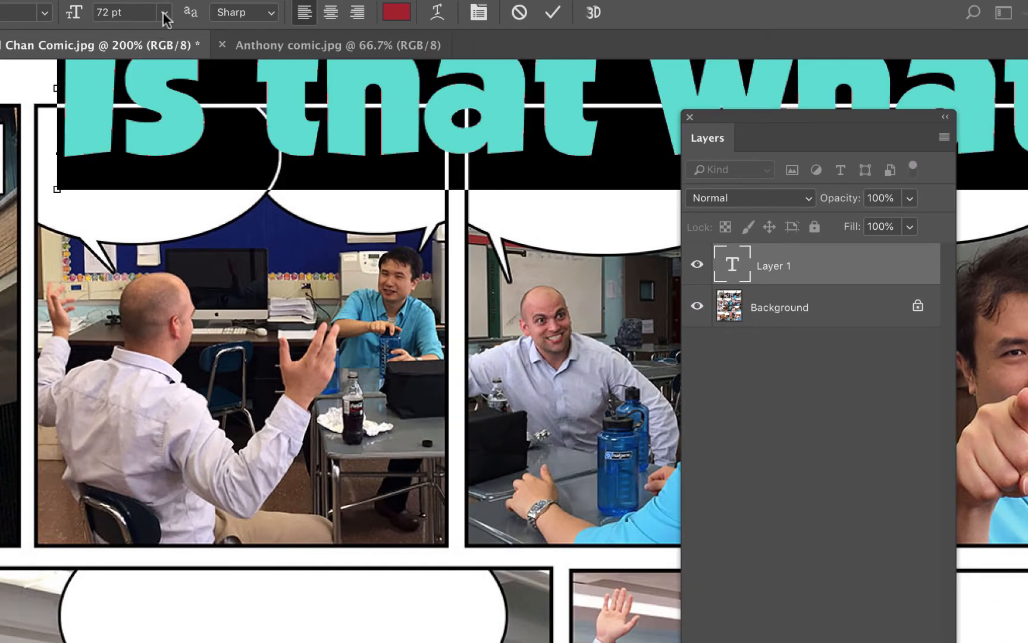
click(164, 13)
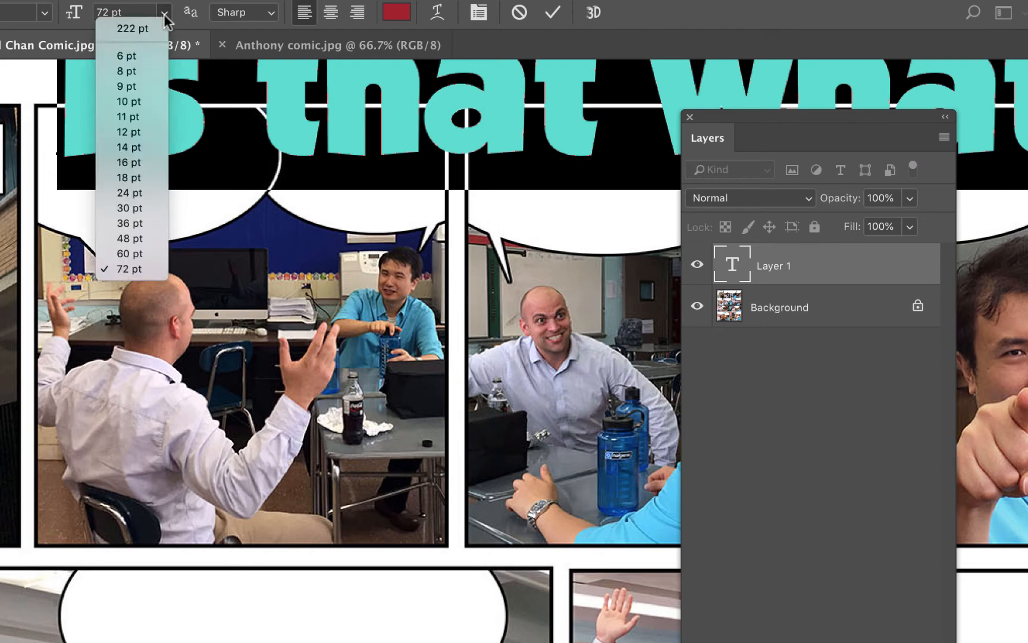
click(161, 132)
click(178, 143)
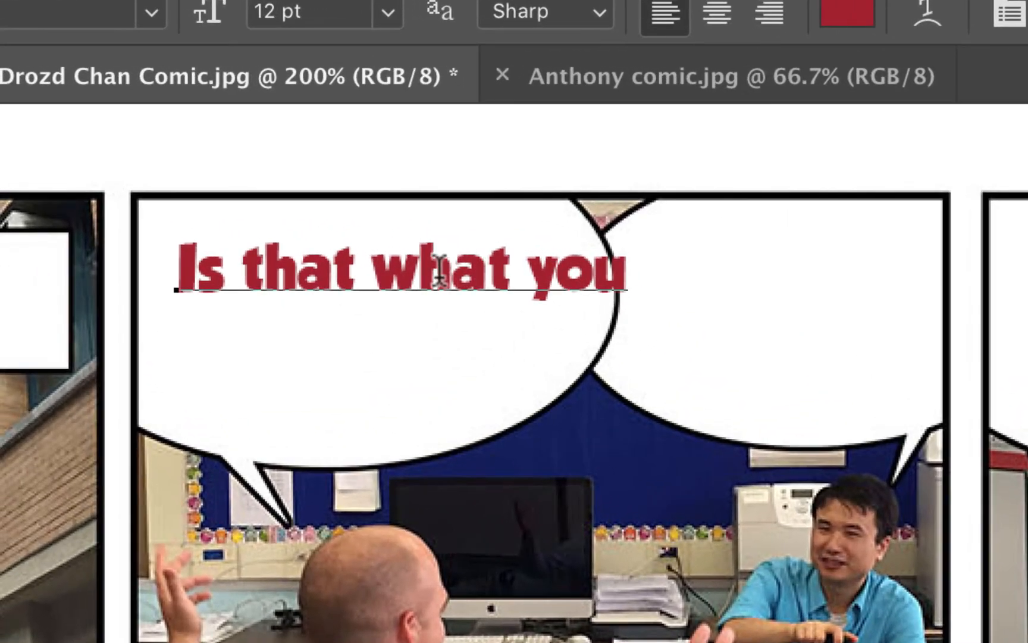
click(419, 271)
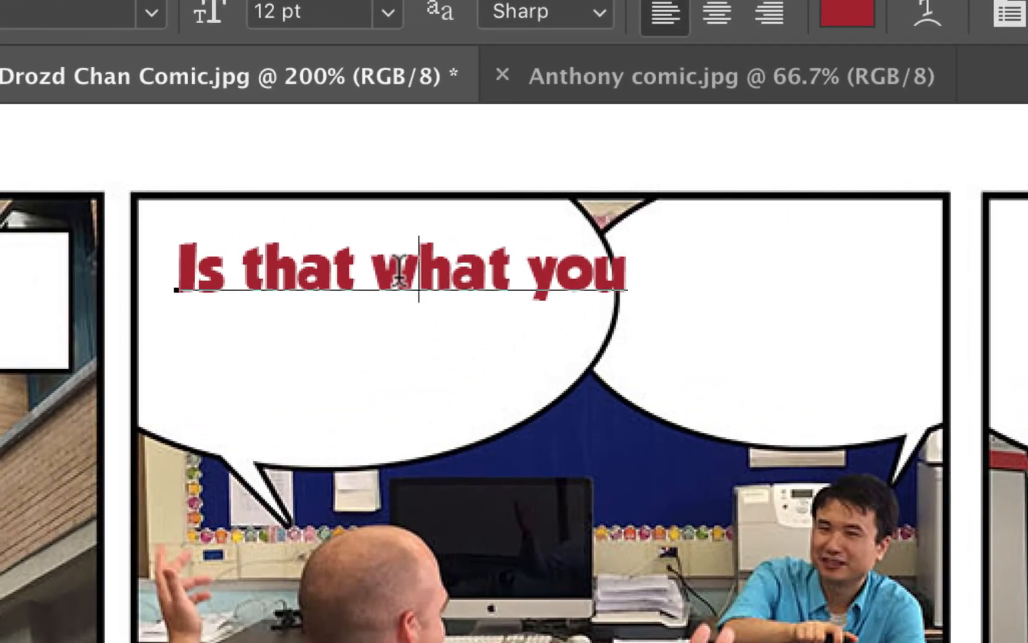